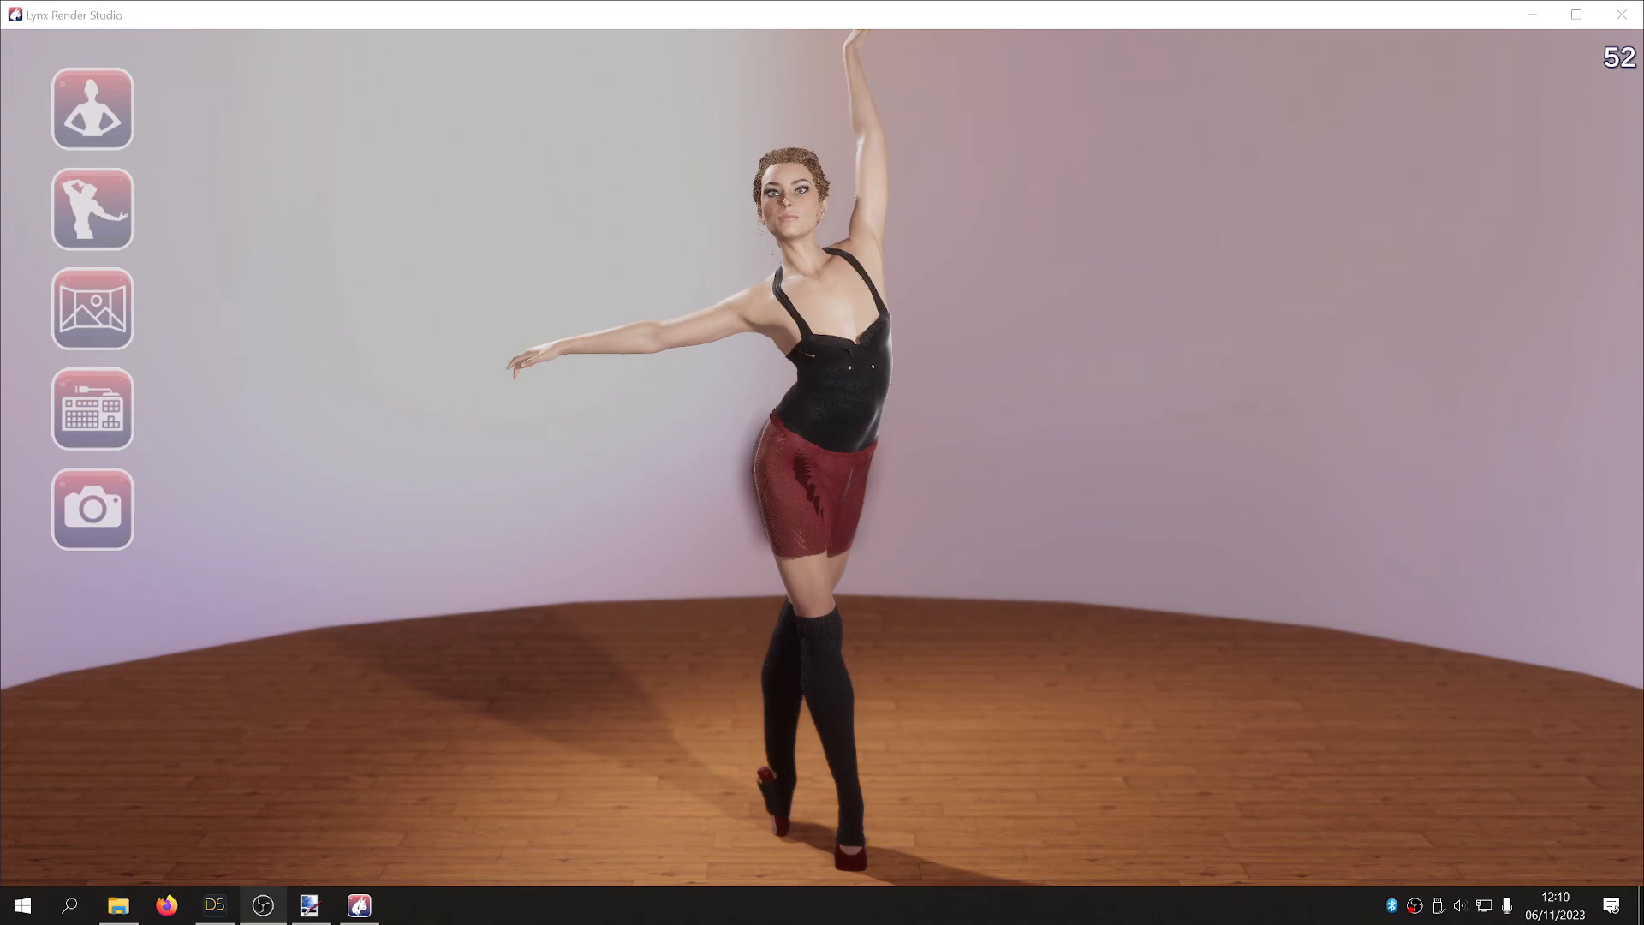
# Open the environment settings and try the scene with the floor hidden and shown, leaving the floor on
pyautogui.click(719, 827)
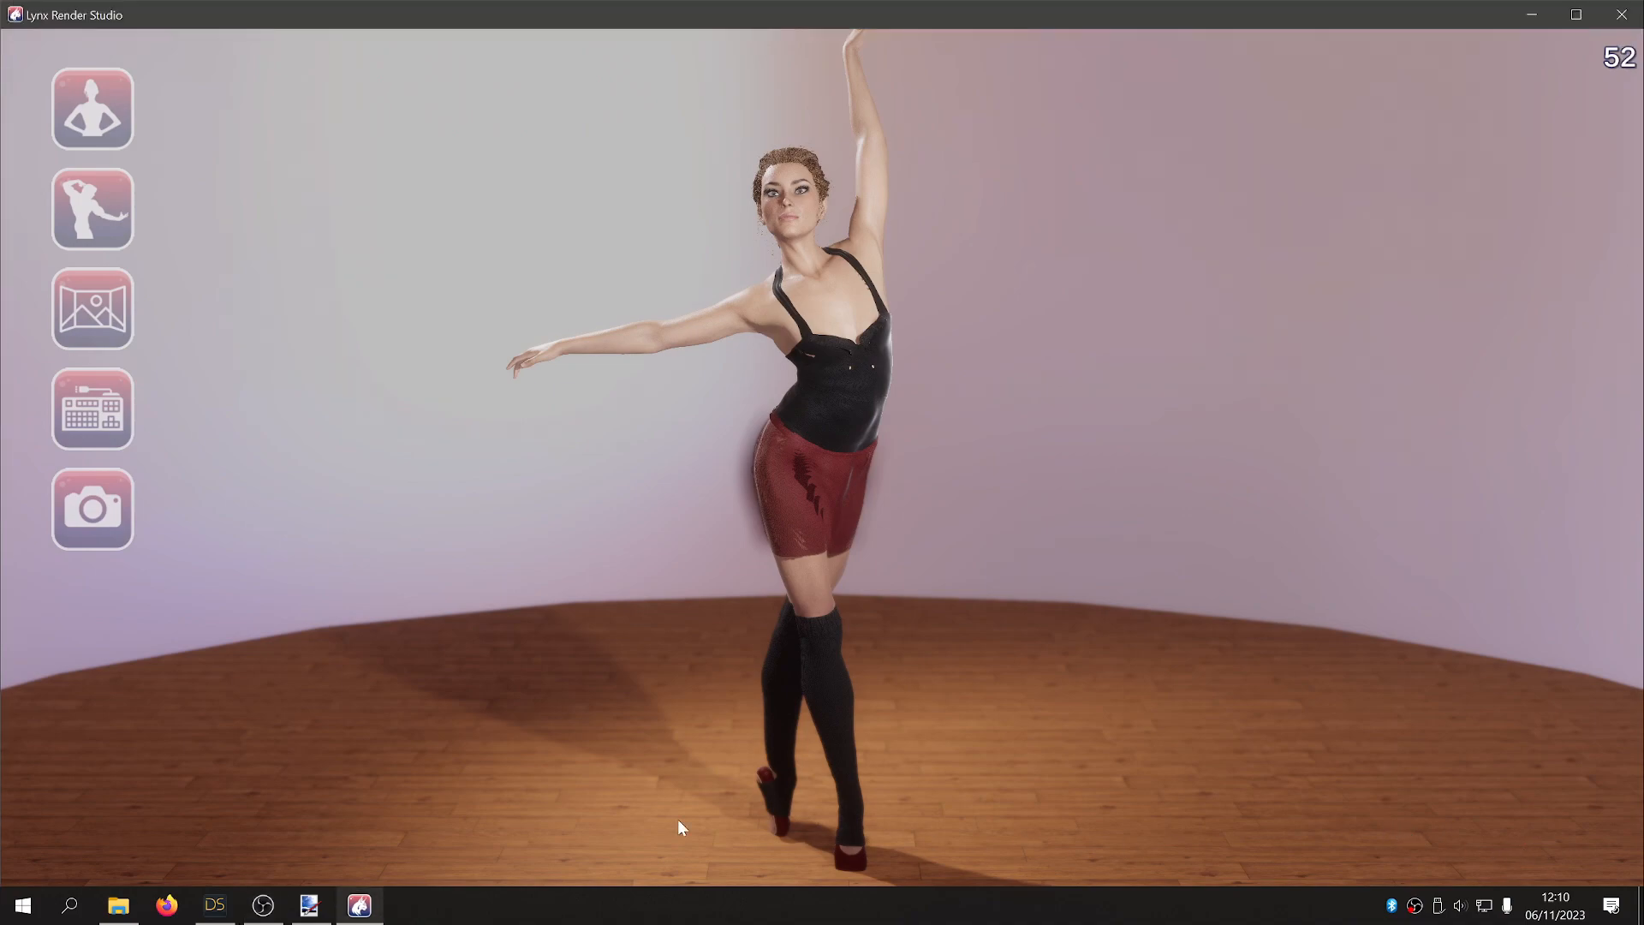
pyautogui.click(95, 299)
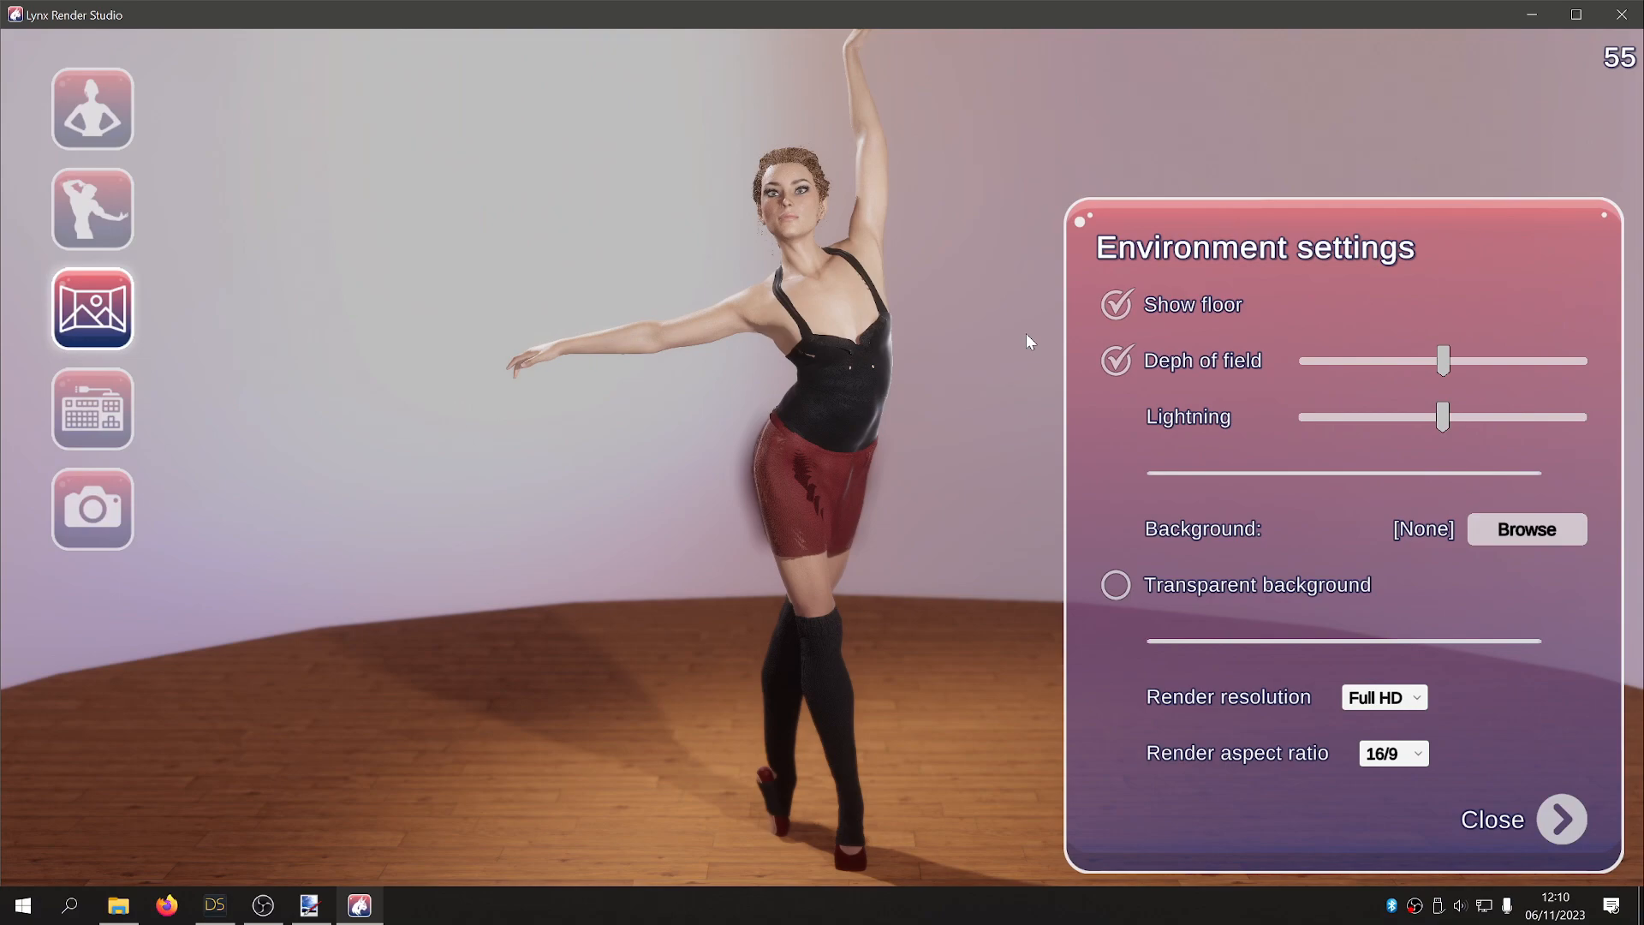
pyautogui.click(1116, 305)
pyautogui.click(1116, 305)
pyautogui.click(1116, 305)
pyautogui.click(1123, 309)
pyautogui.click(1123, 309)
pyautogui.click(1123, 309)
# Increase the depth of field strength and switch the effect off and back on to compare
pyautogui.moveTo(1443, 367); pyautogui.dragTo(1510, 424)
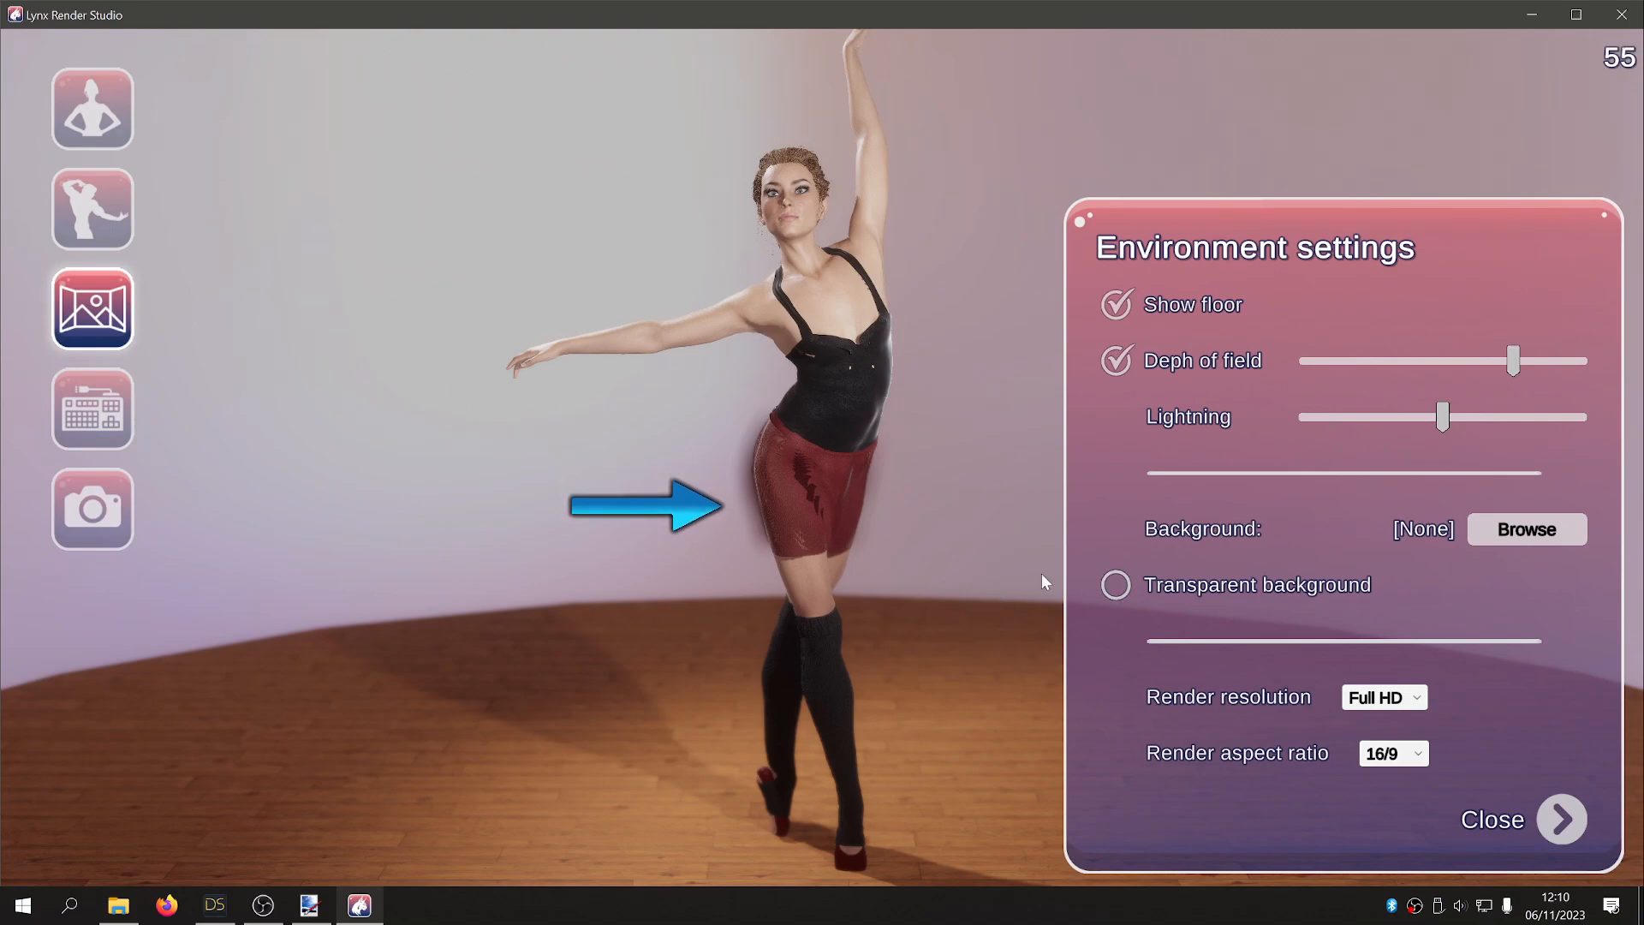
pyautogui.click(1116, 361)
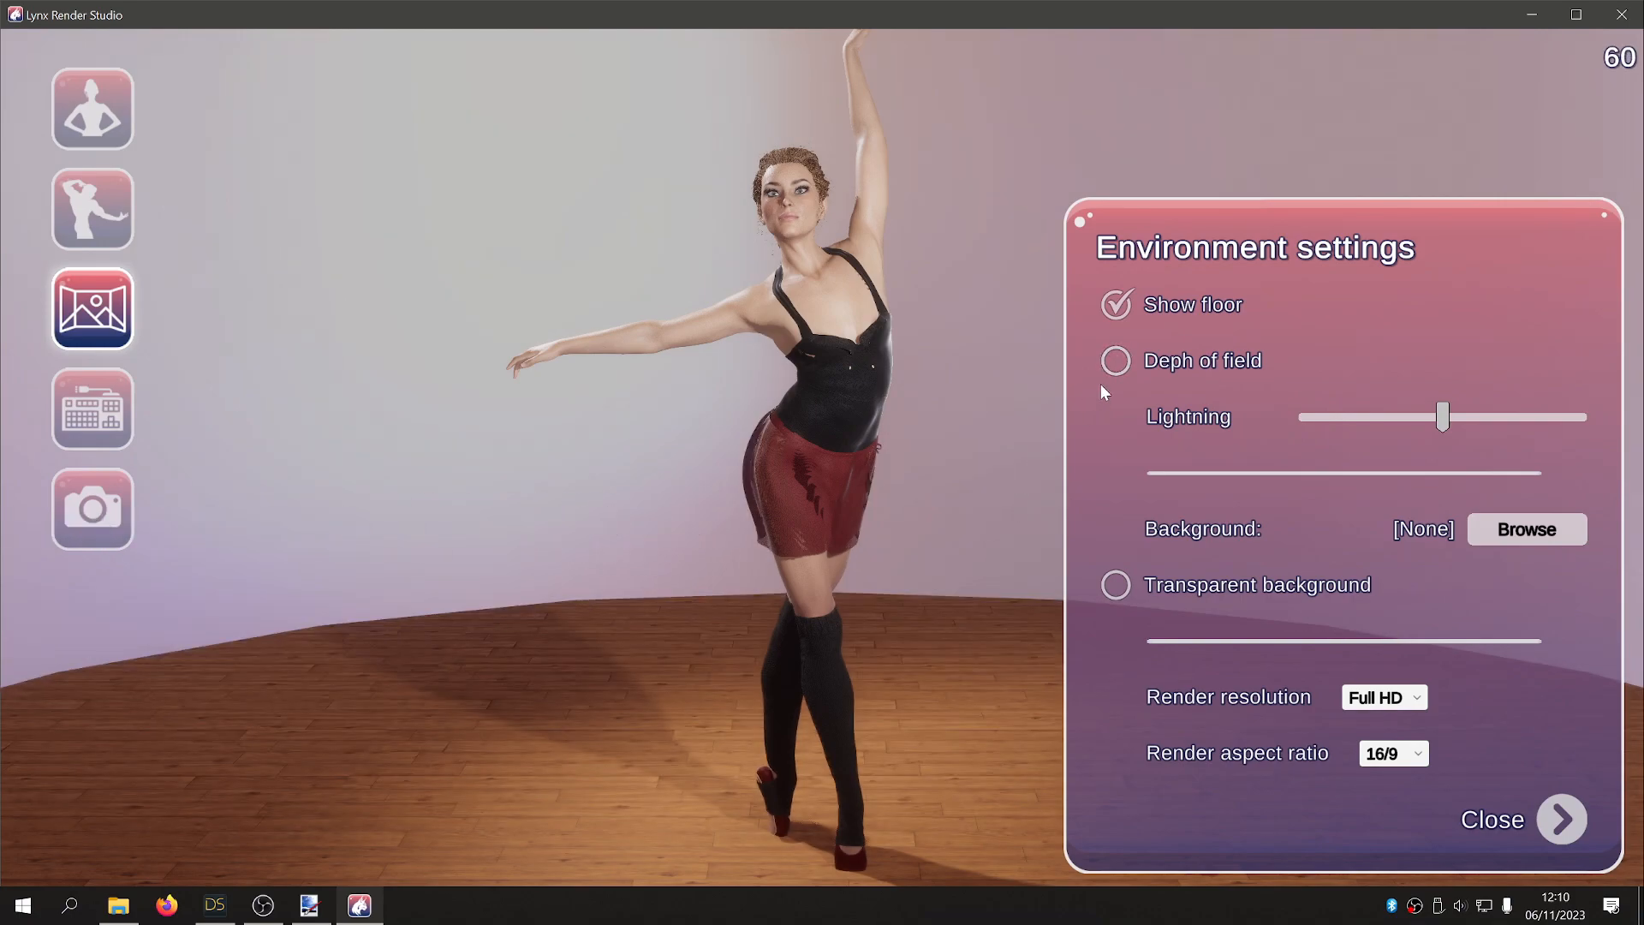
pyautogui.click(1117, 362)
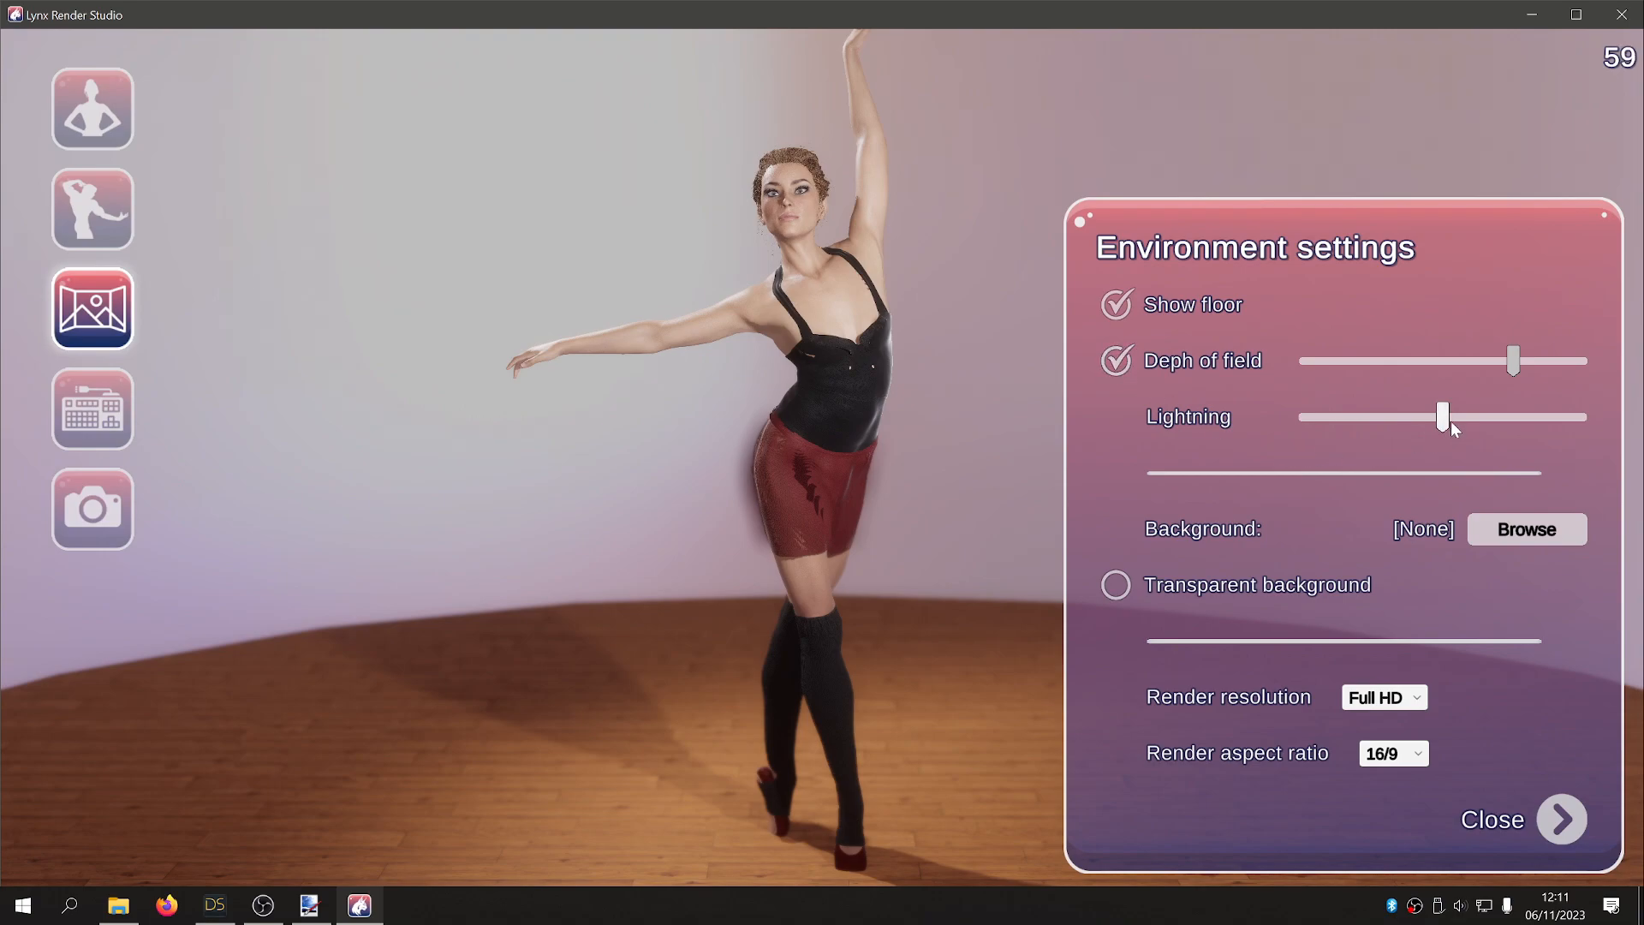
# Raise the lighting slightly and load the Background image as the scene background
pyautogui.moveTo(1445, 414); pyautogui.dragTo(1452, 464)
pyautogui.click(1526, 530)
pyautogui.click(257, 207)
pyautogui.click(607, 460)
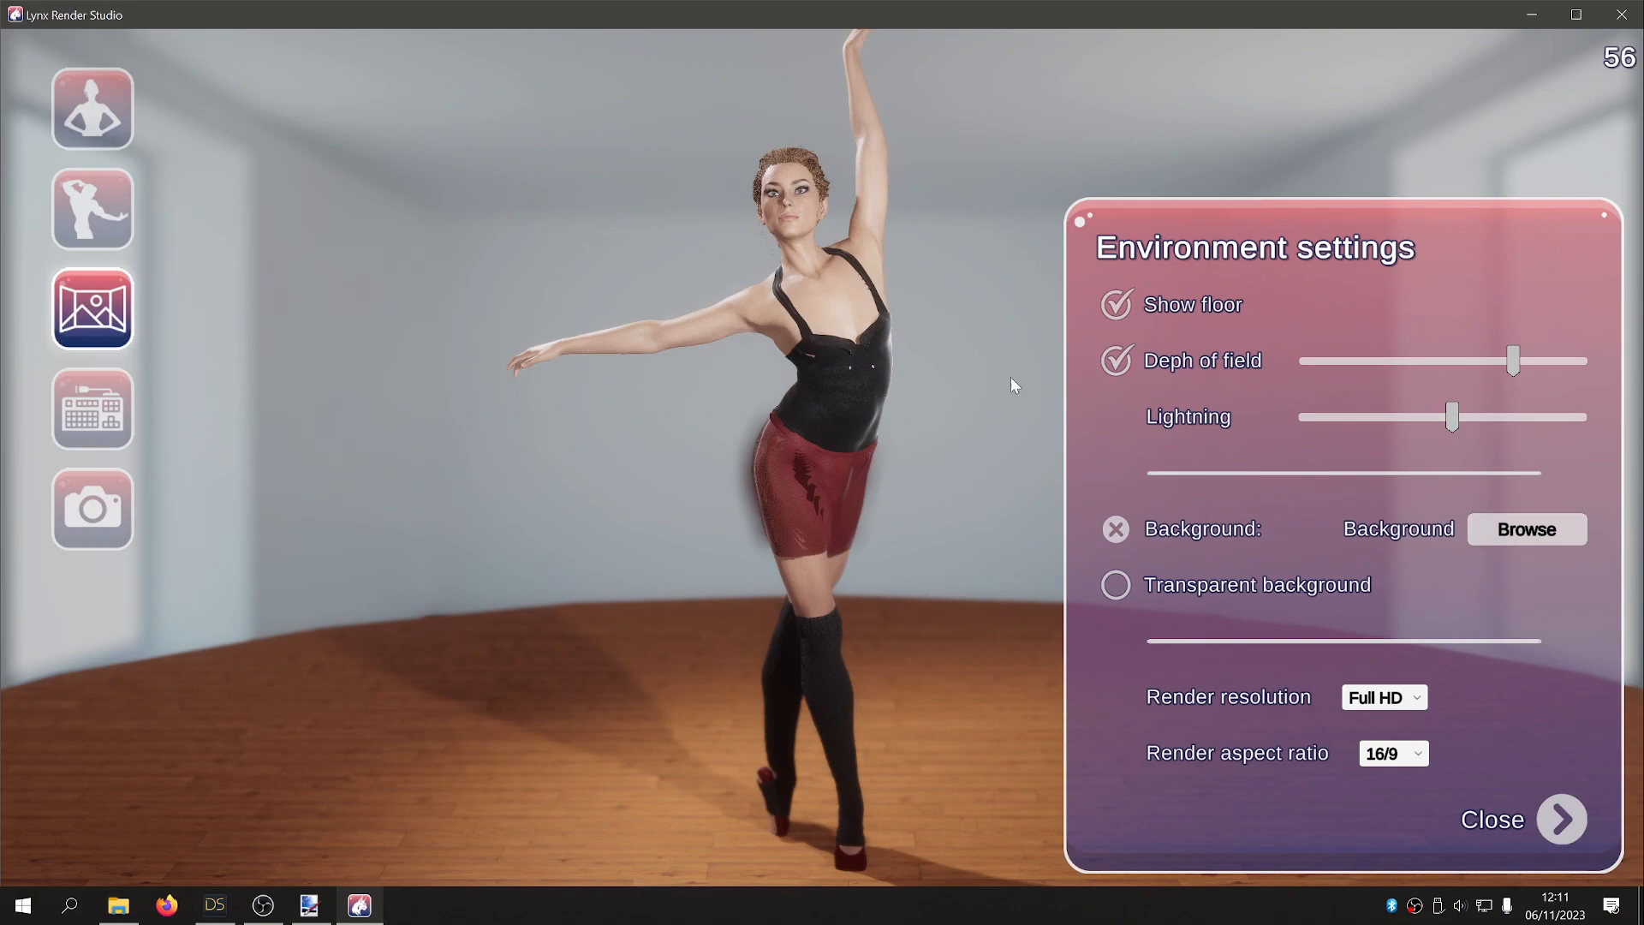
# Hide the floor and reduce the depth of field strength to near its minimum
pyautogui.click(1113, 306)
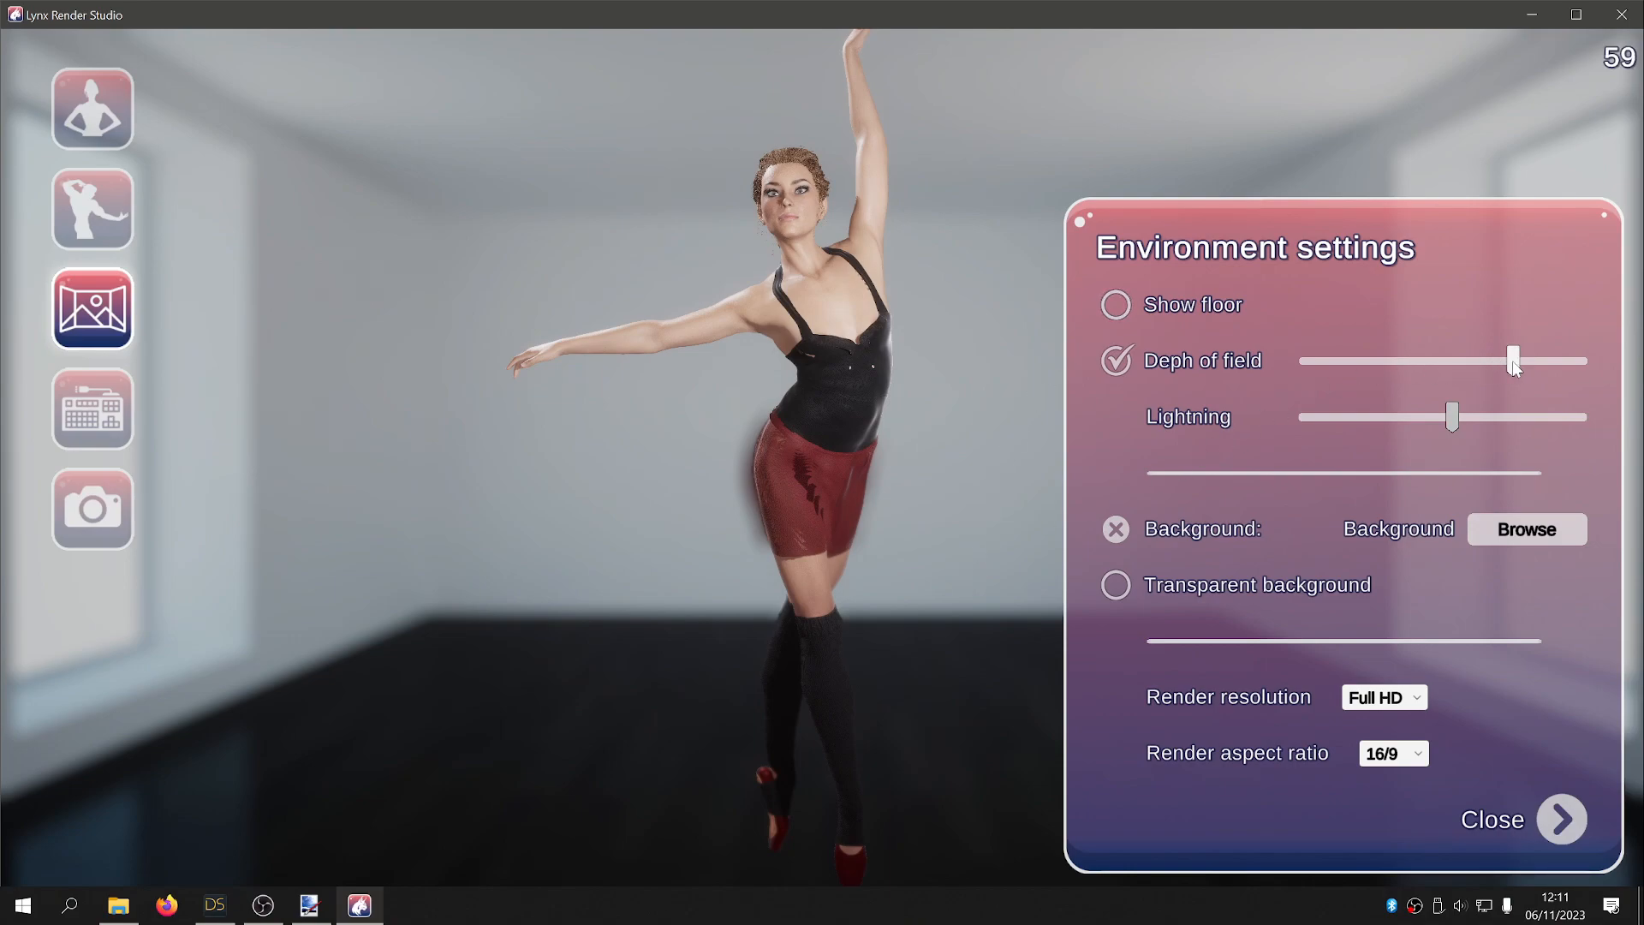
pyautogui.moveTo(1514, 361); pyautogui.dragTo(1323, 398)
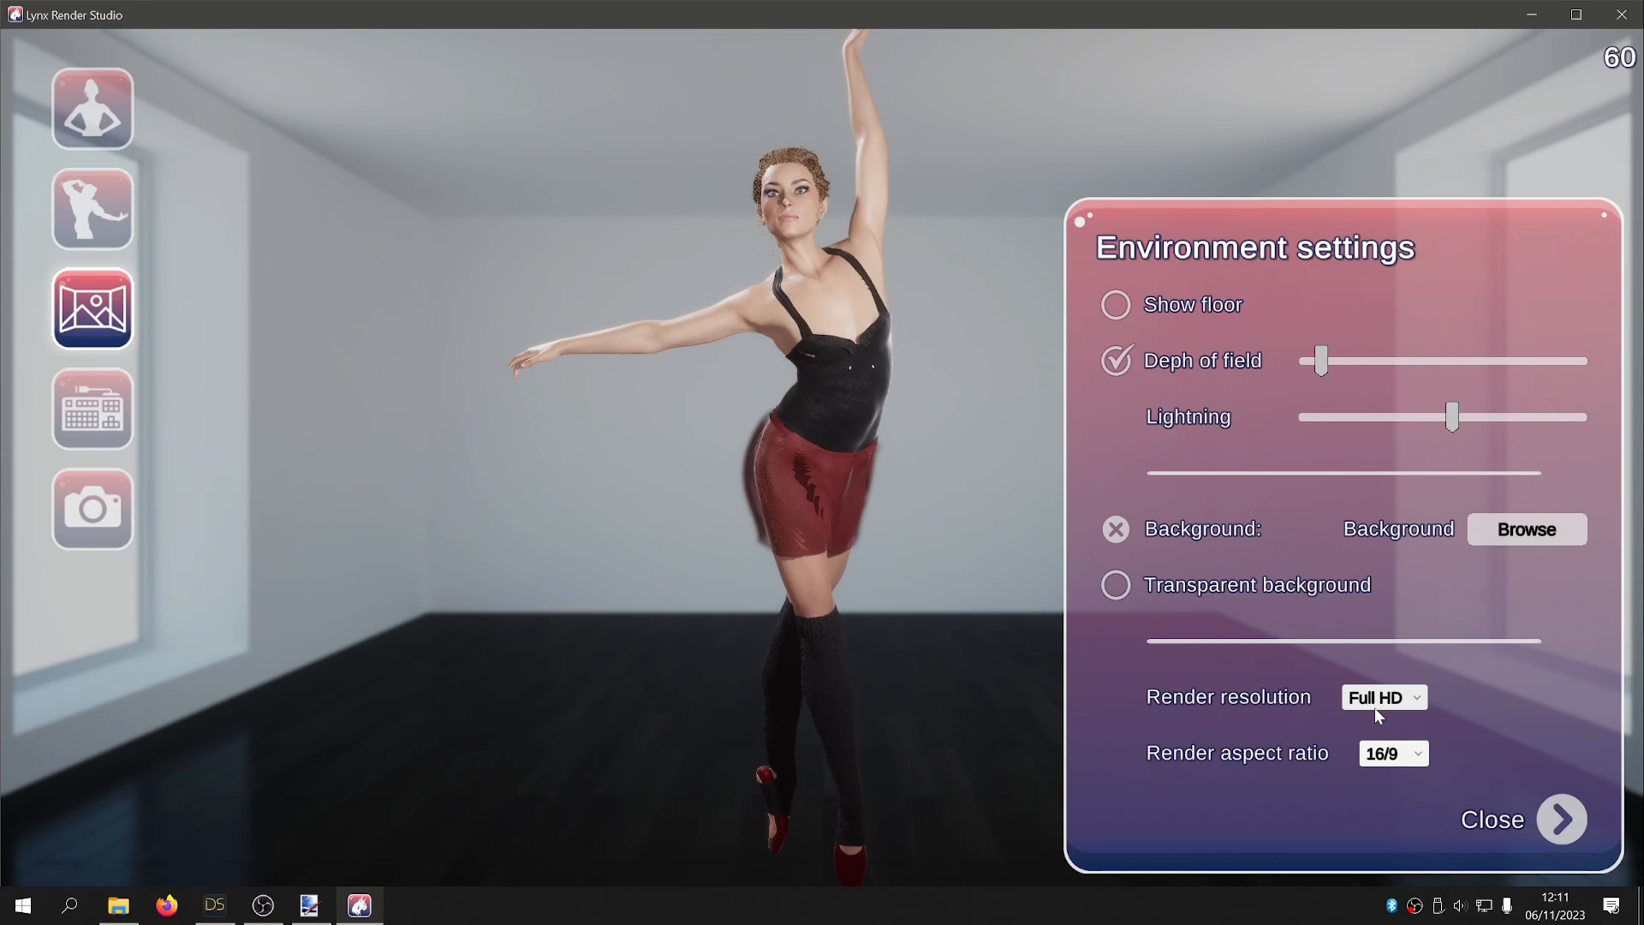
# Set the render aspect ratio to 4/3 and the render resolution to 8K
pyautogui.click(1418, 756)
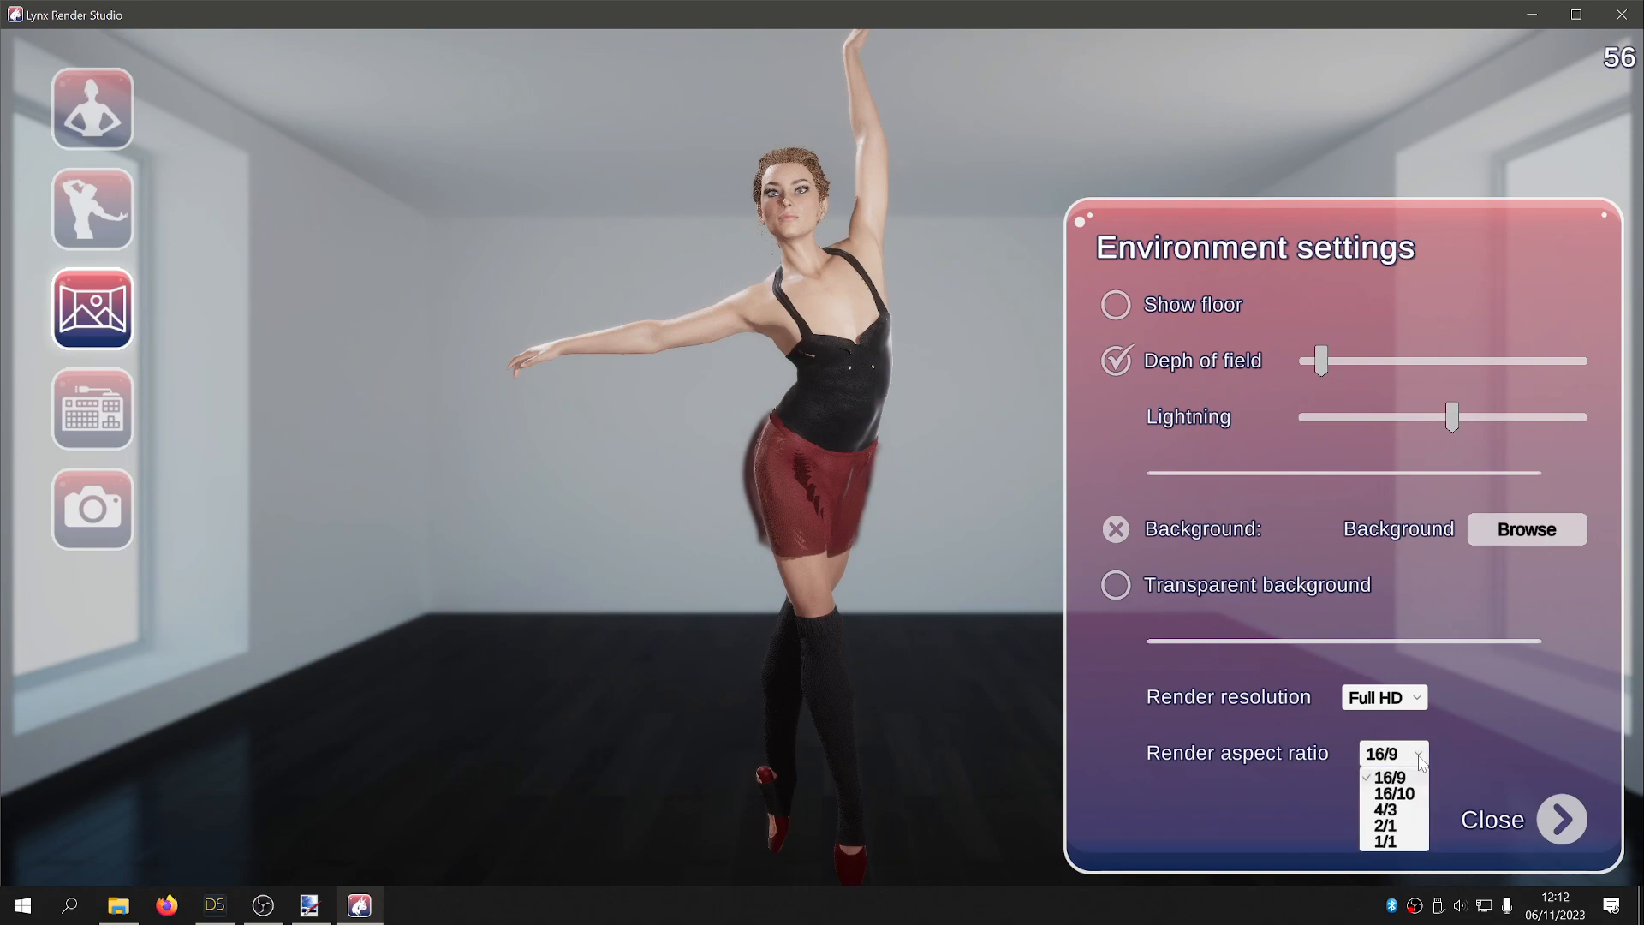
pyautogui.click(1385, 809)
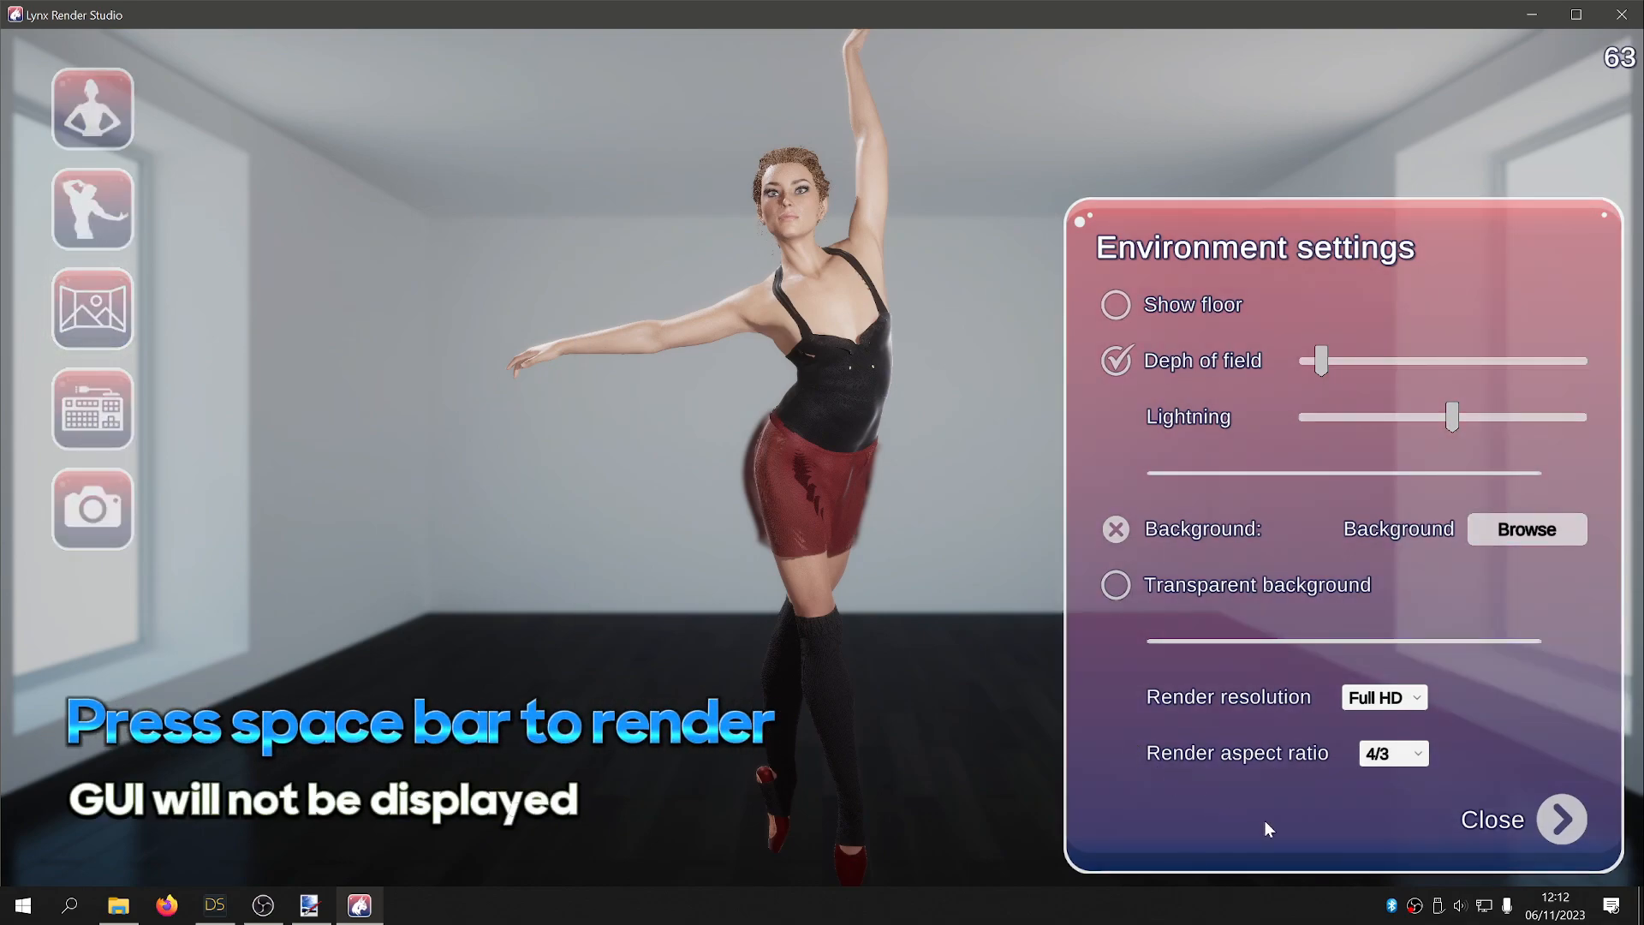
pyautogui.click(1380, 702)
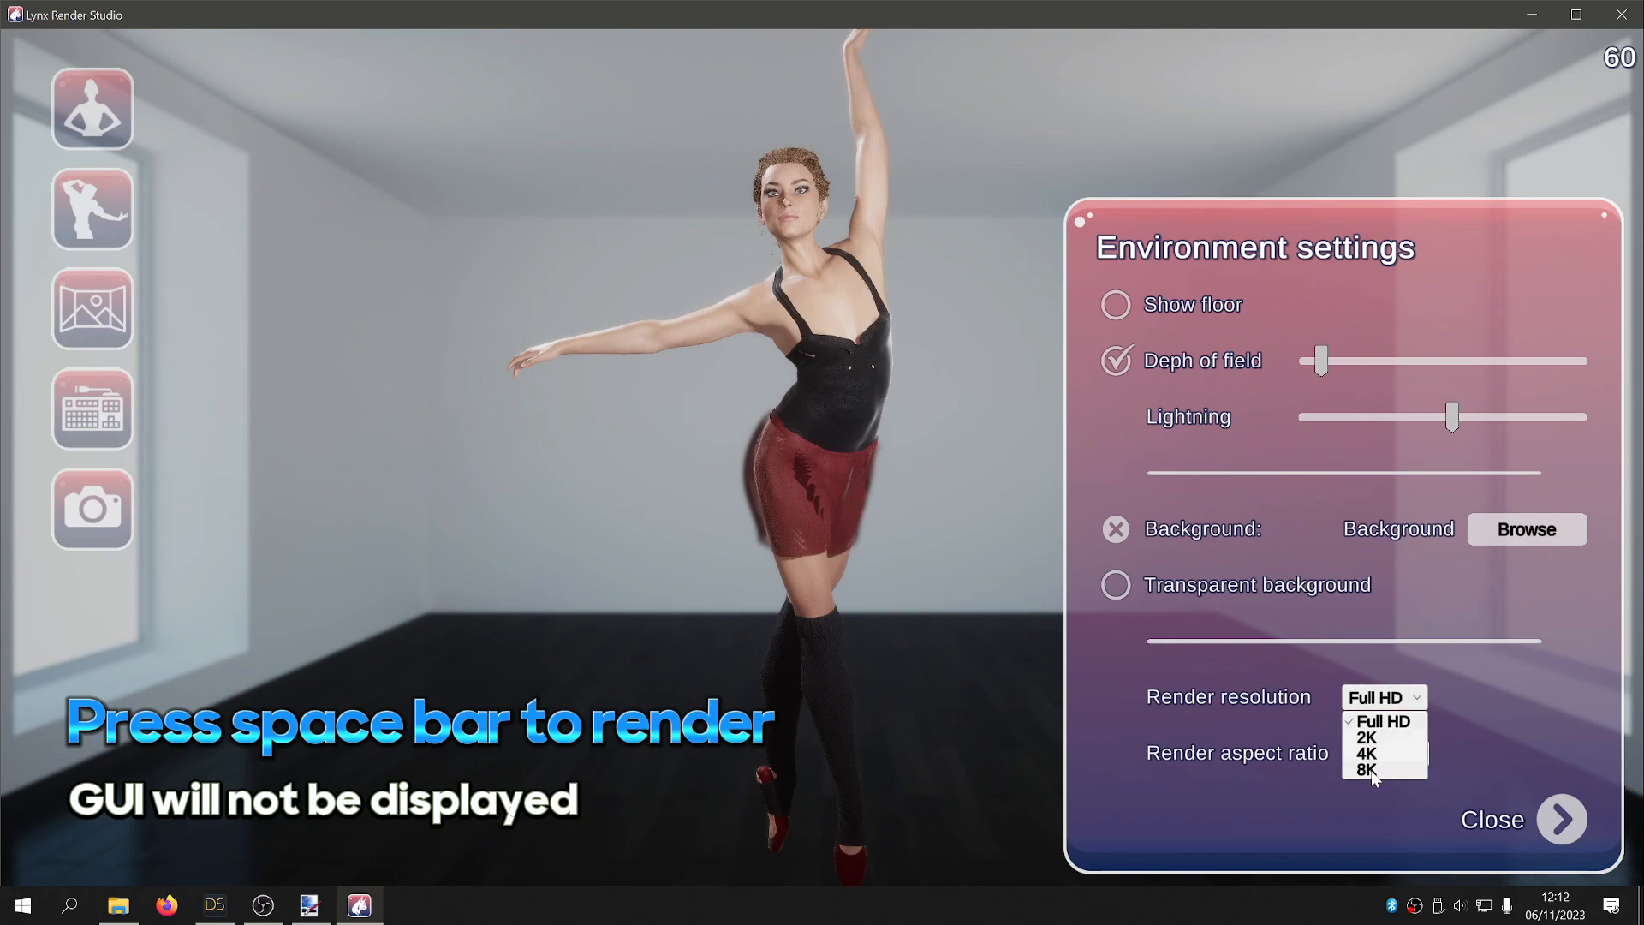
pyautogui.click(1369, 769)
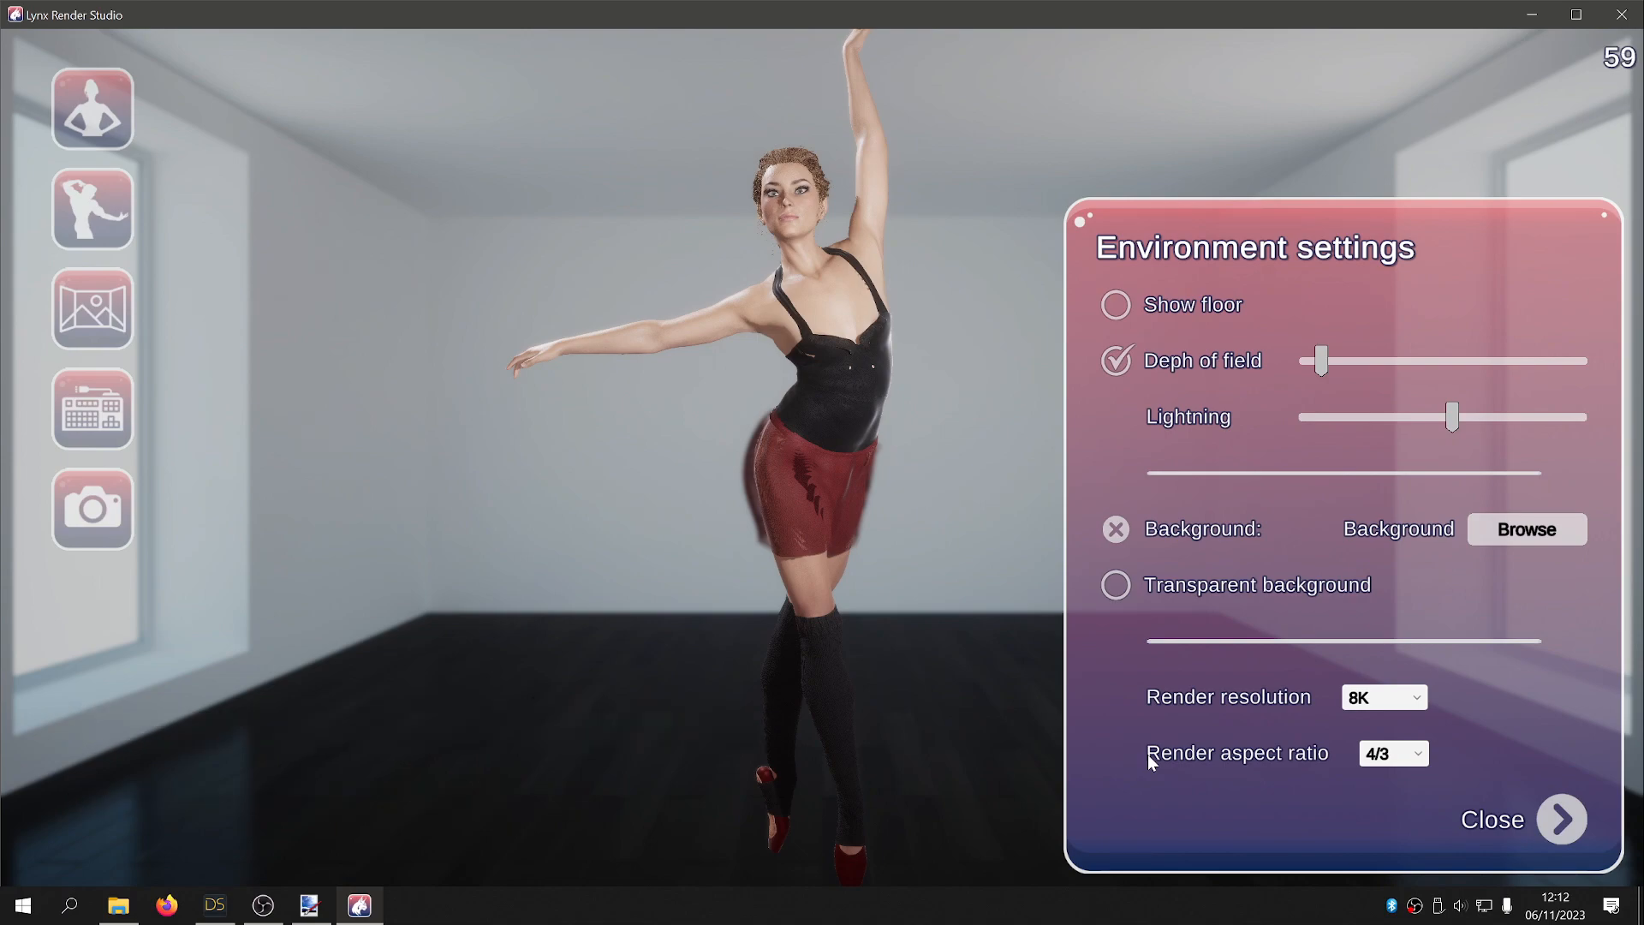
# Open the 1440x1080 render from the Renders folder inside Lynx Render Studio Pro 0.2
pyautogui.click(118, 905)
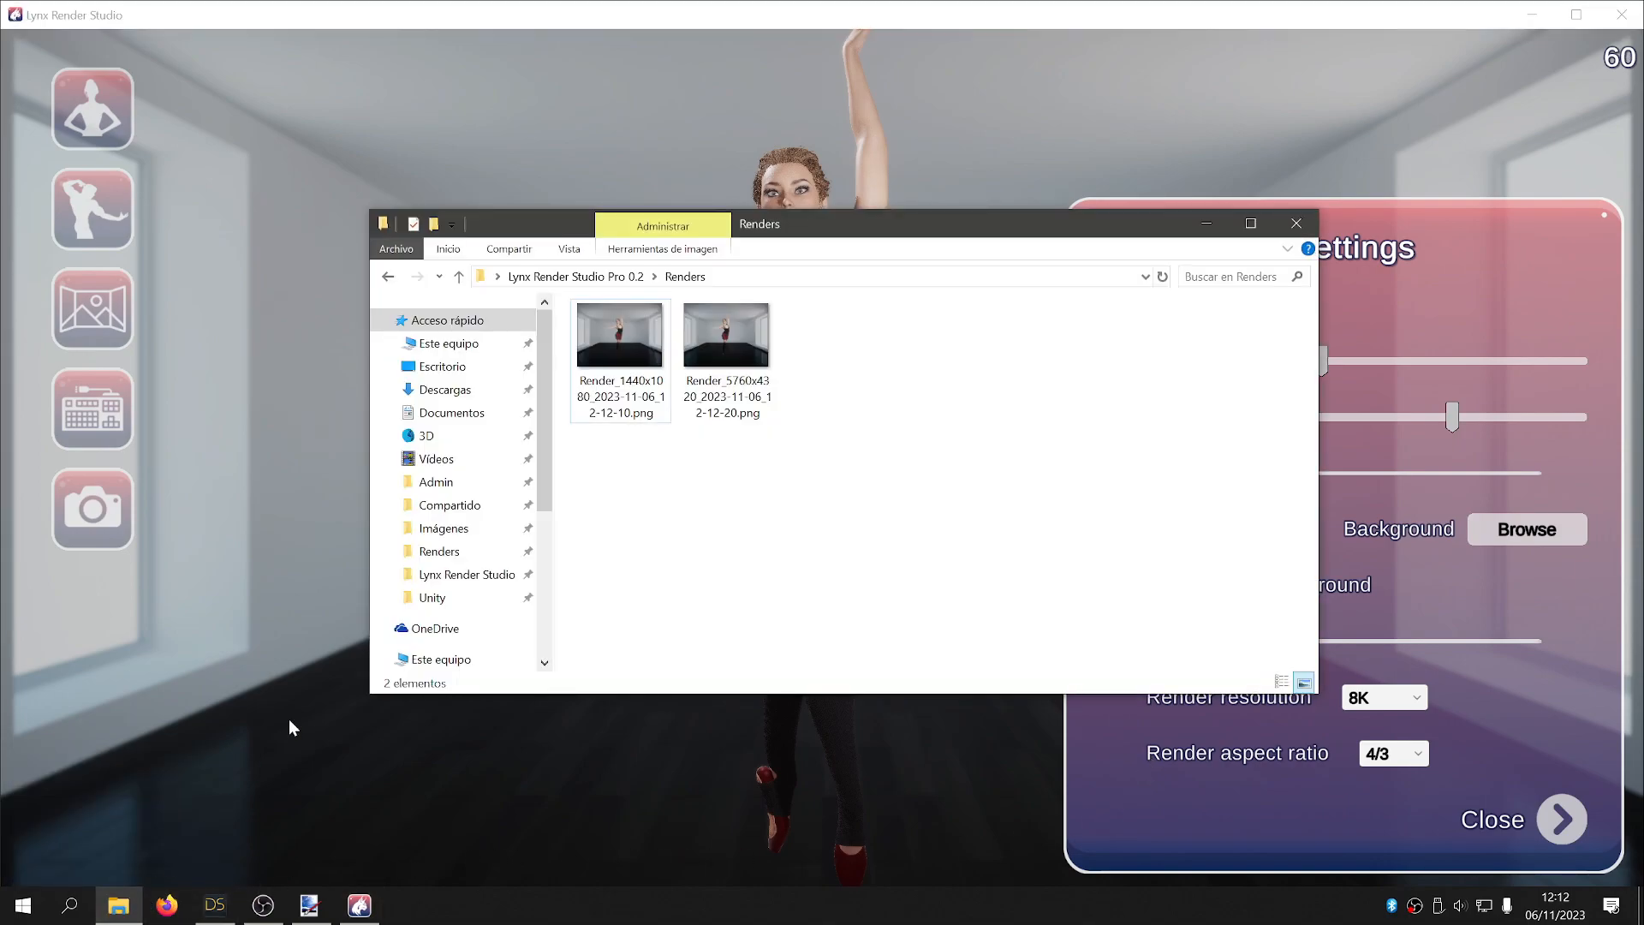
pyautogui.click(590, 276)
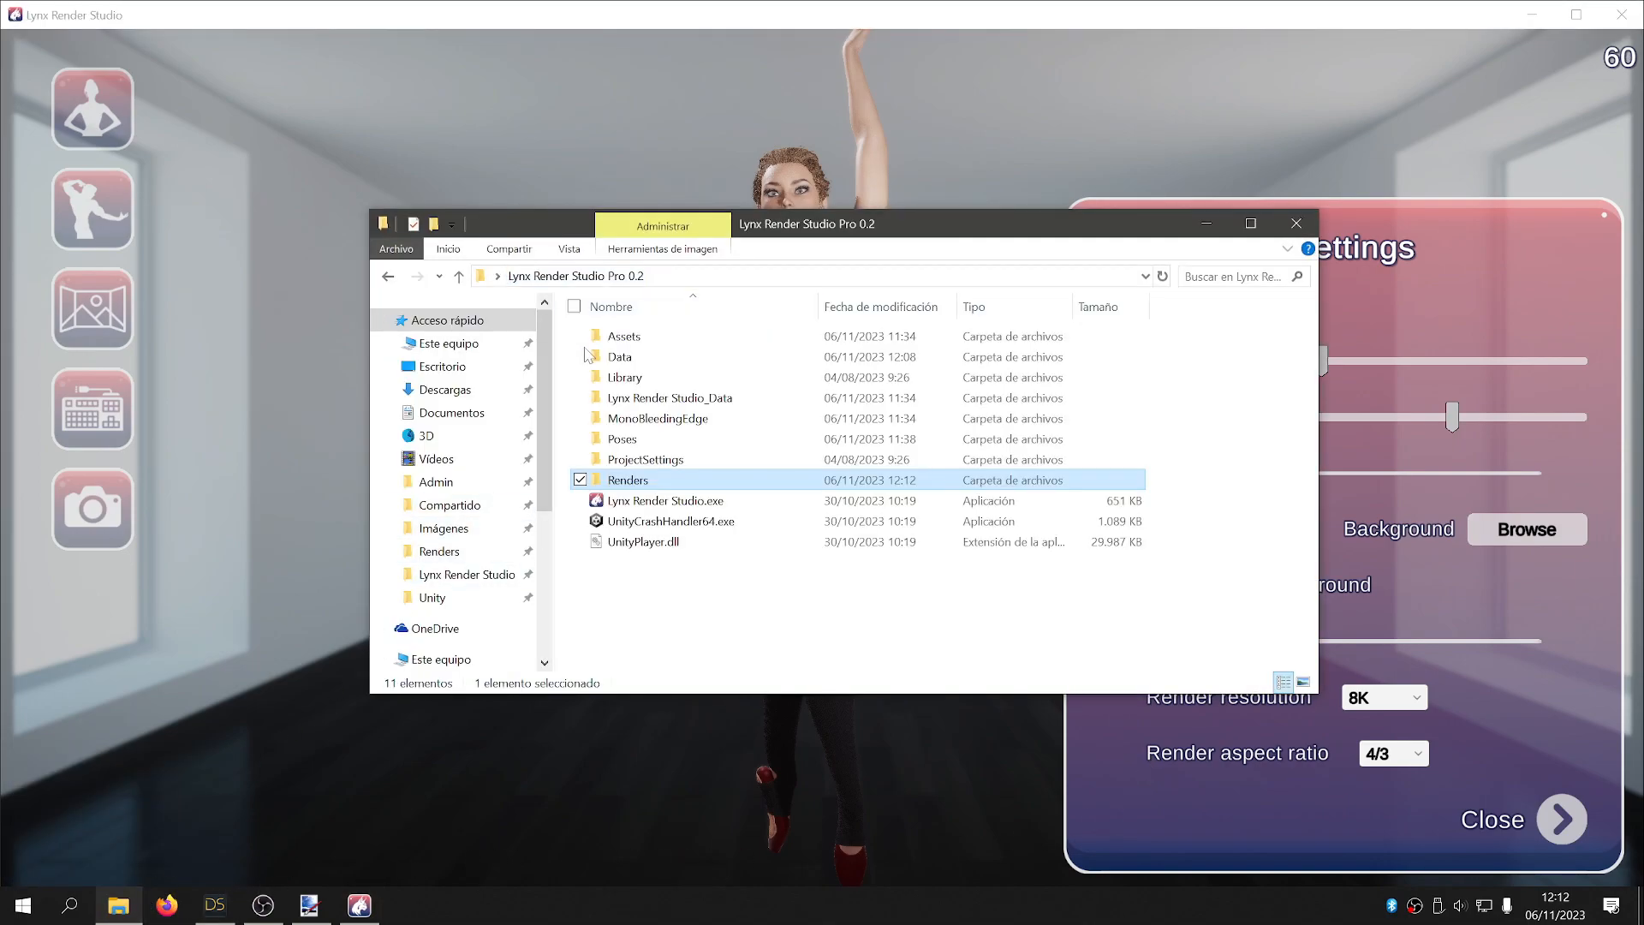
pyautogui.doubleClick(629, 487)
pyautogui.doubleClick(624, 364)
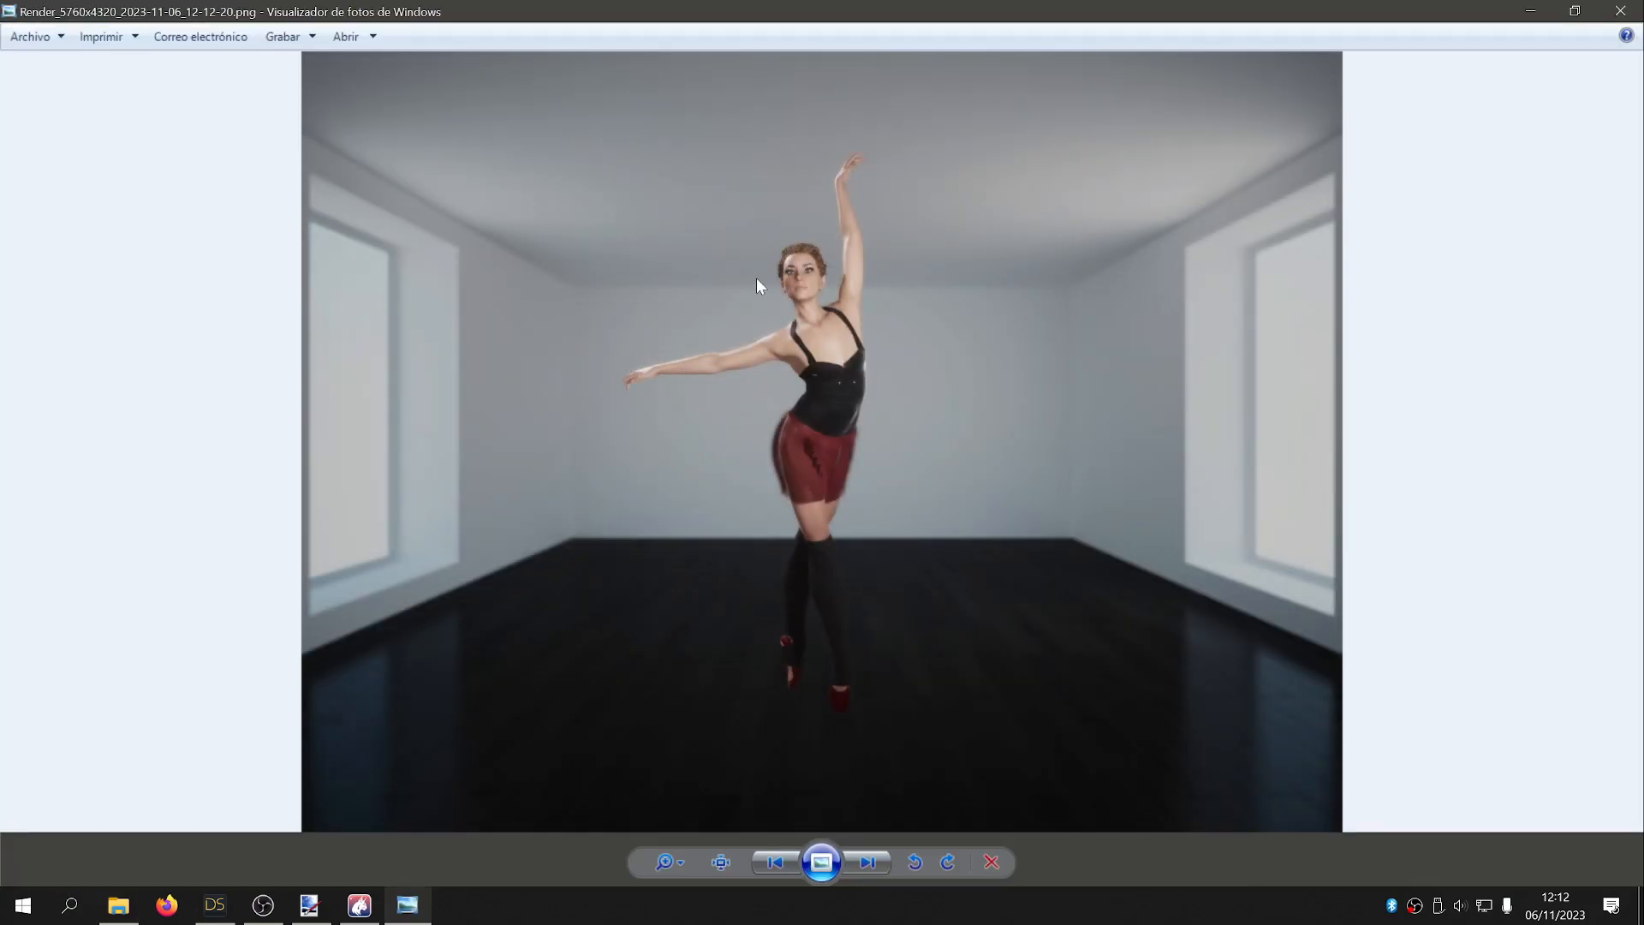
# Compare the detail of the 1440x1080 and 5760x4320 renders up close and close the image viewer
pyautogui.scroll(4, 757, 278)
pyautogui.scroll(-4, 887, 452)
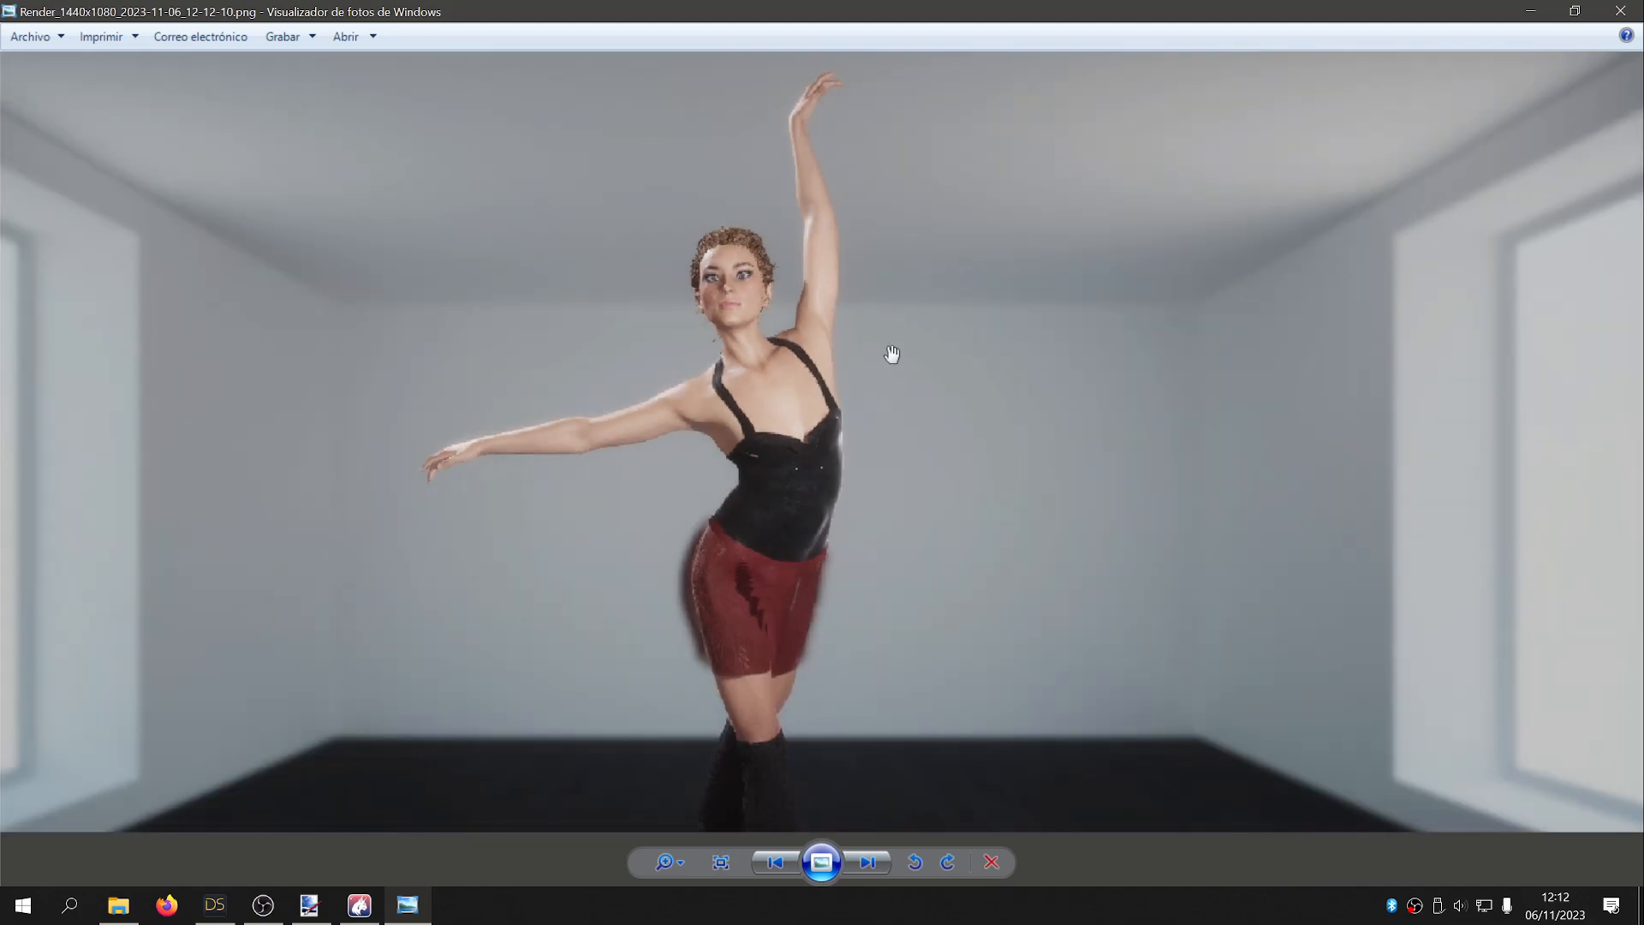
pyautogui.click(867, 861)
pyautogui.scroll(4, 953, 482)
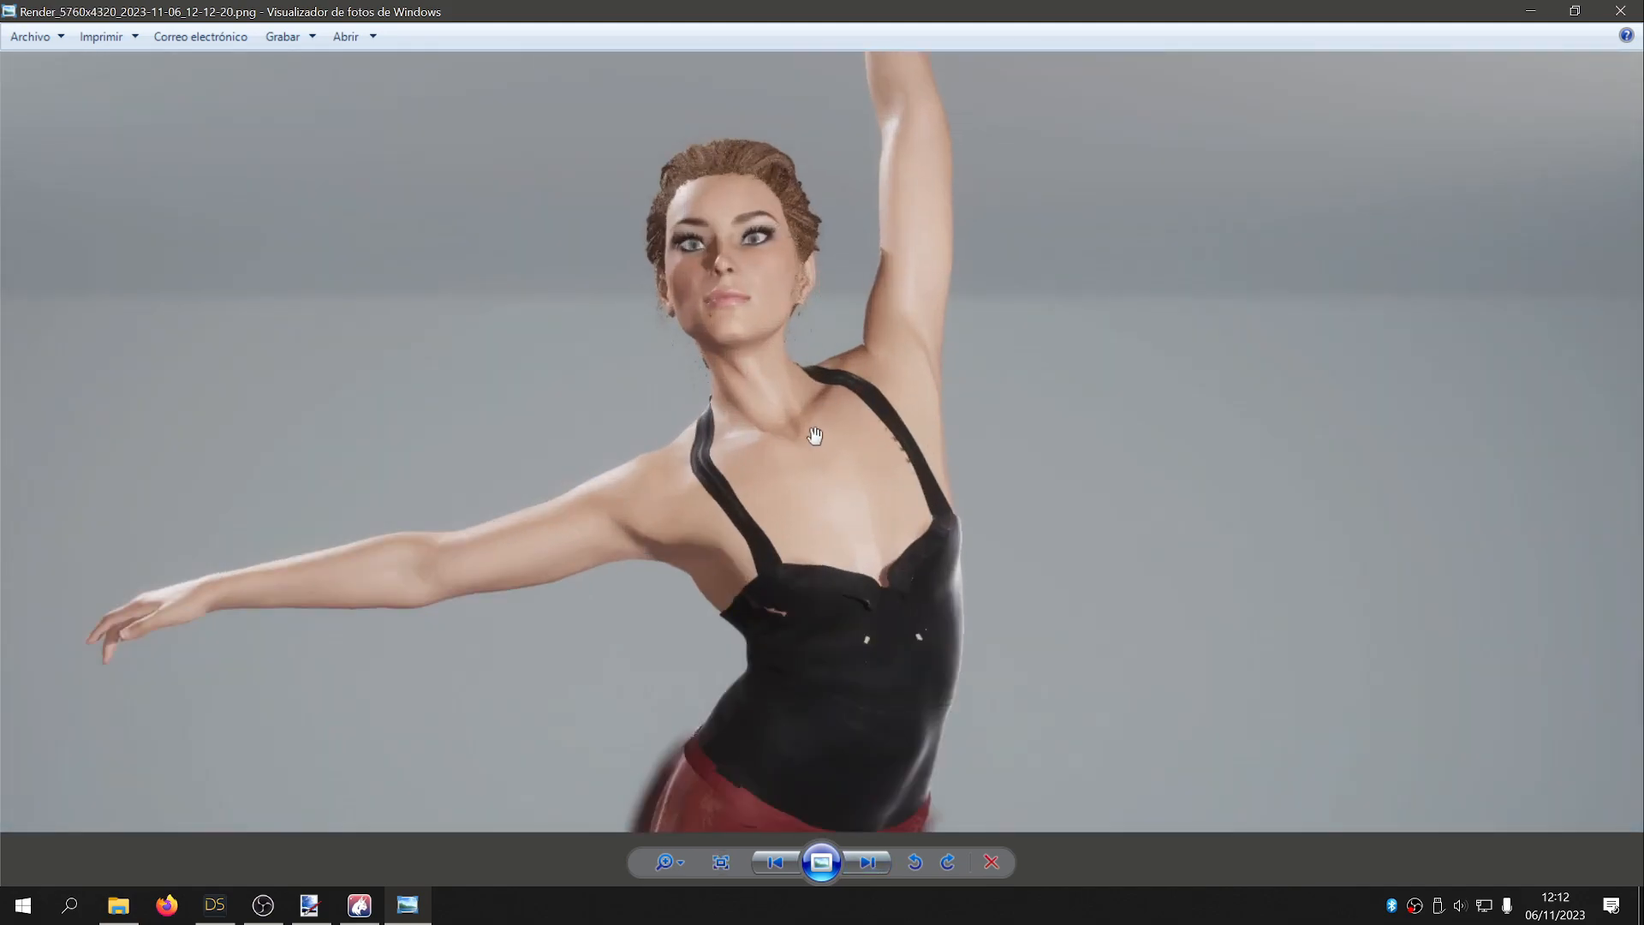
pyautogui.scroll(-4, 953, 482)
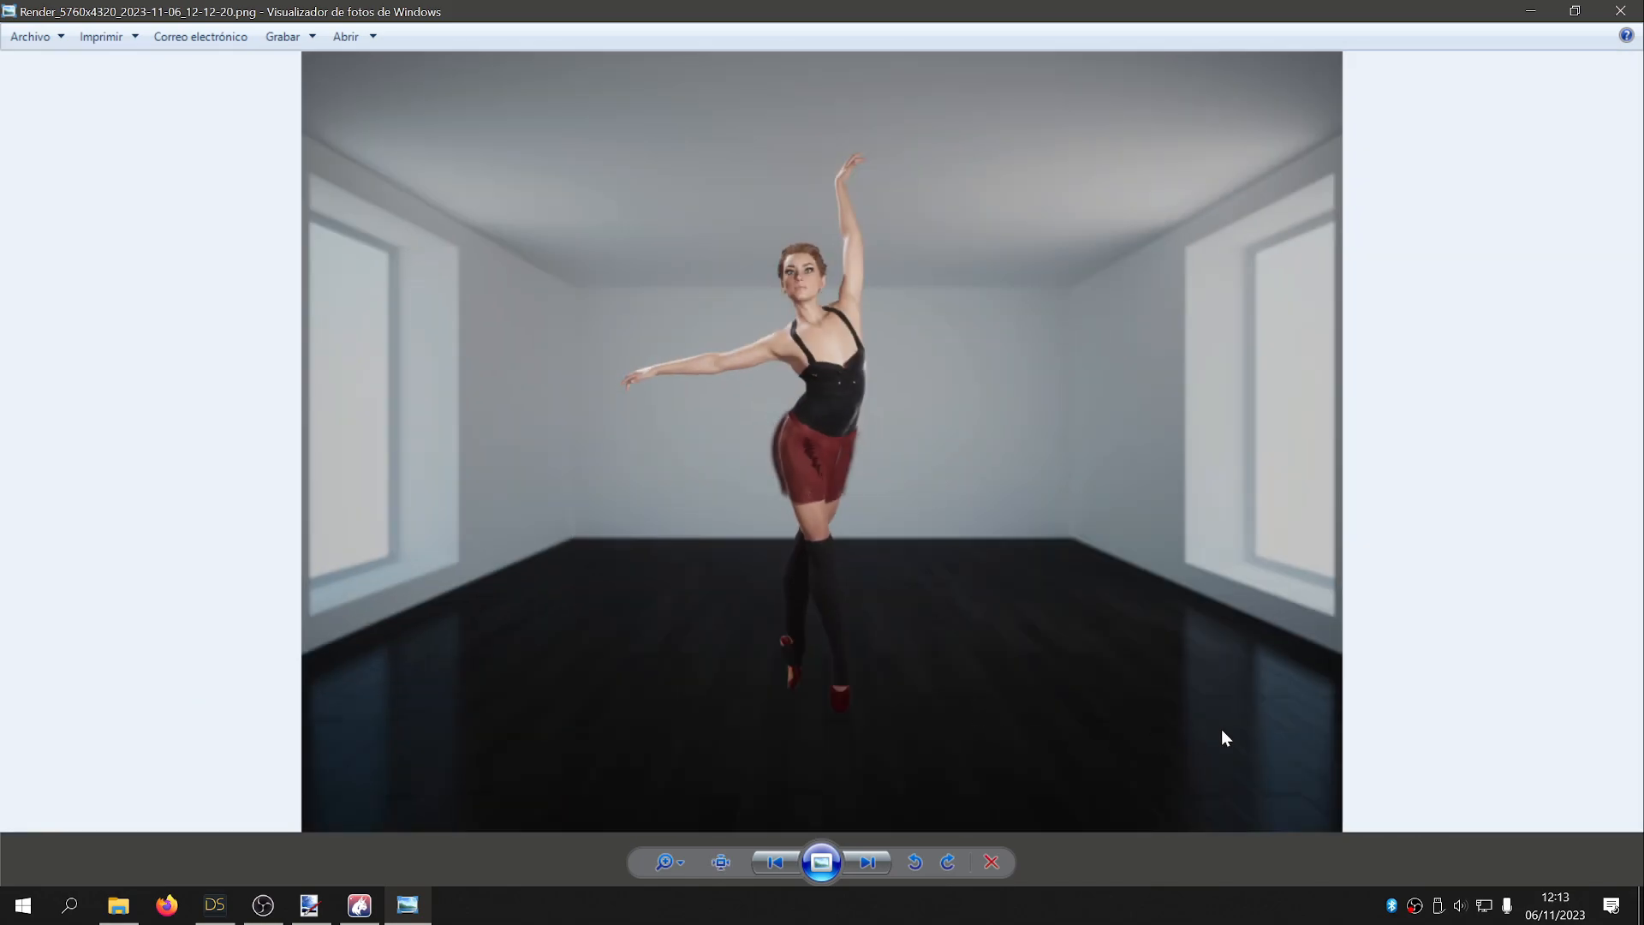
pyautogui.click(1621, 12)
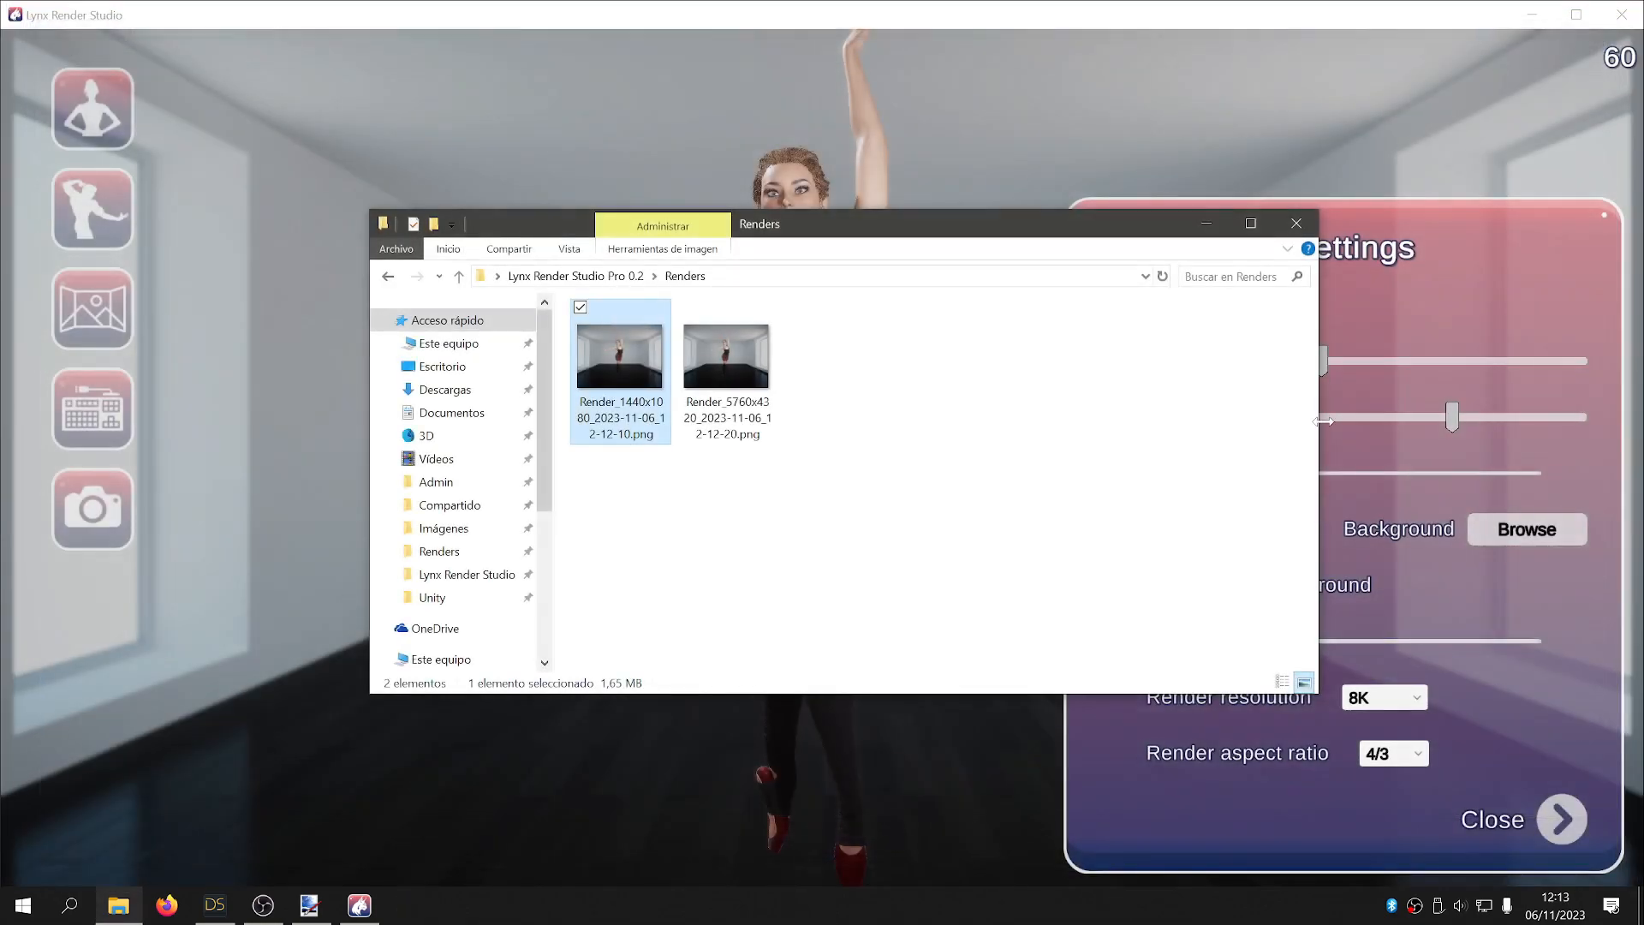
# Return to Lynx Render Studio, remove the background image and enable the transparent background
pyautogui.click(1174, 122)
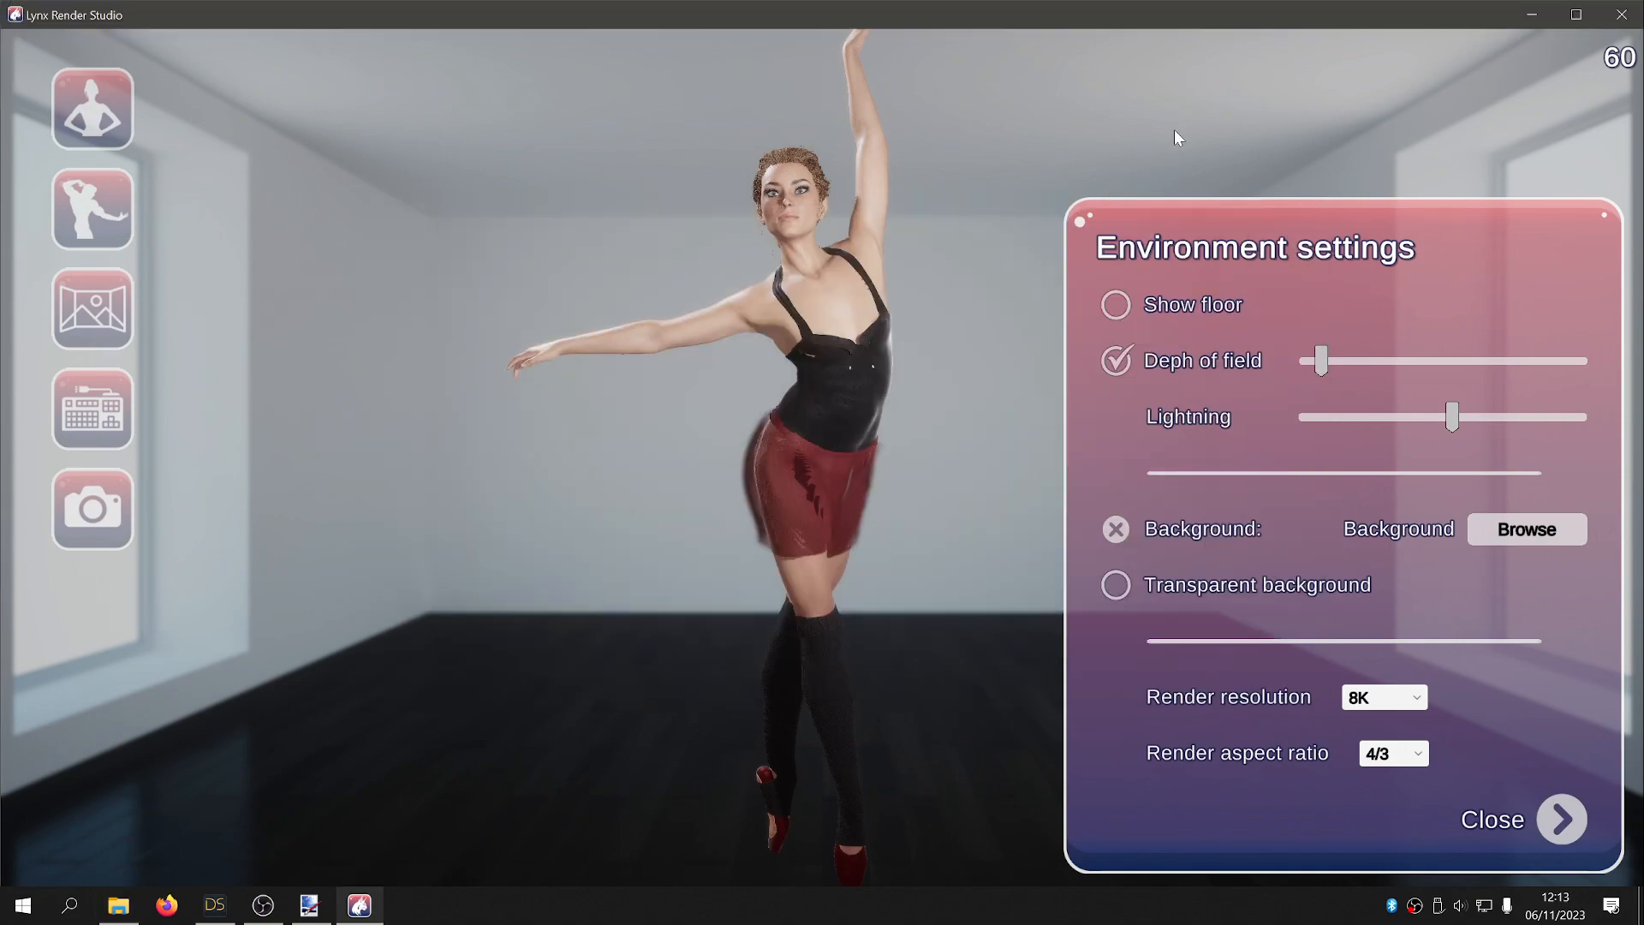
pyautogui.click(1116, 531)
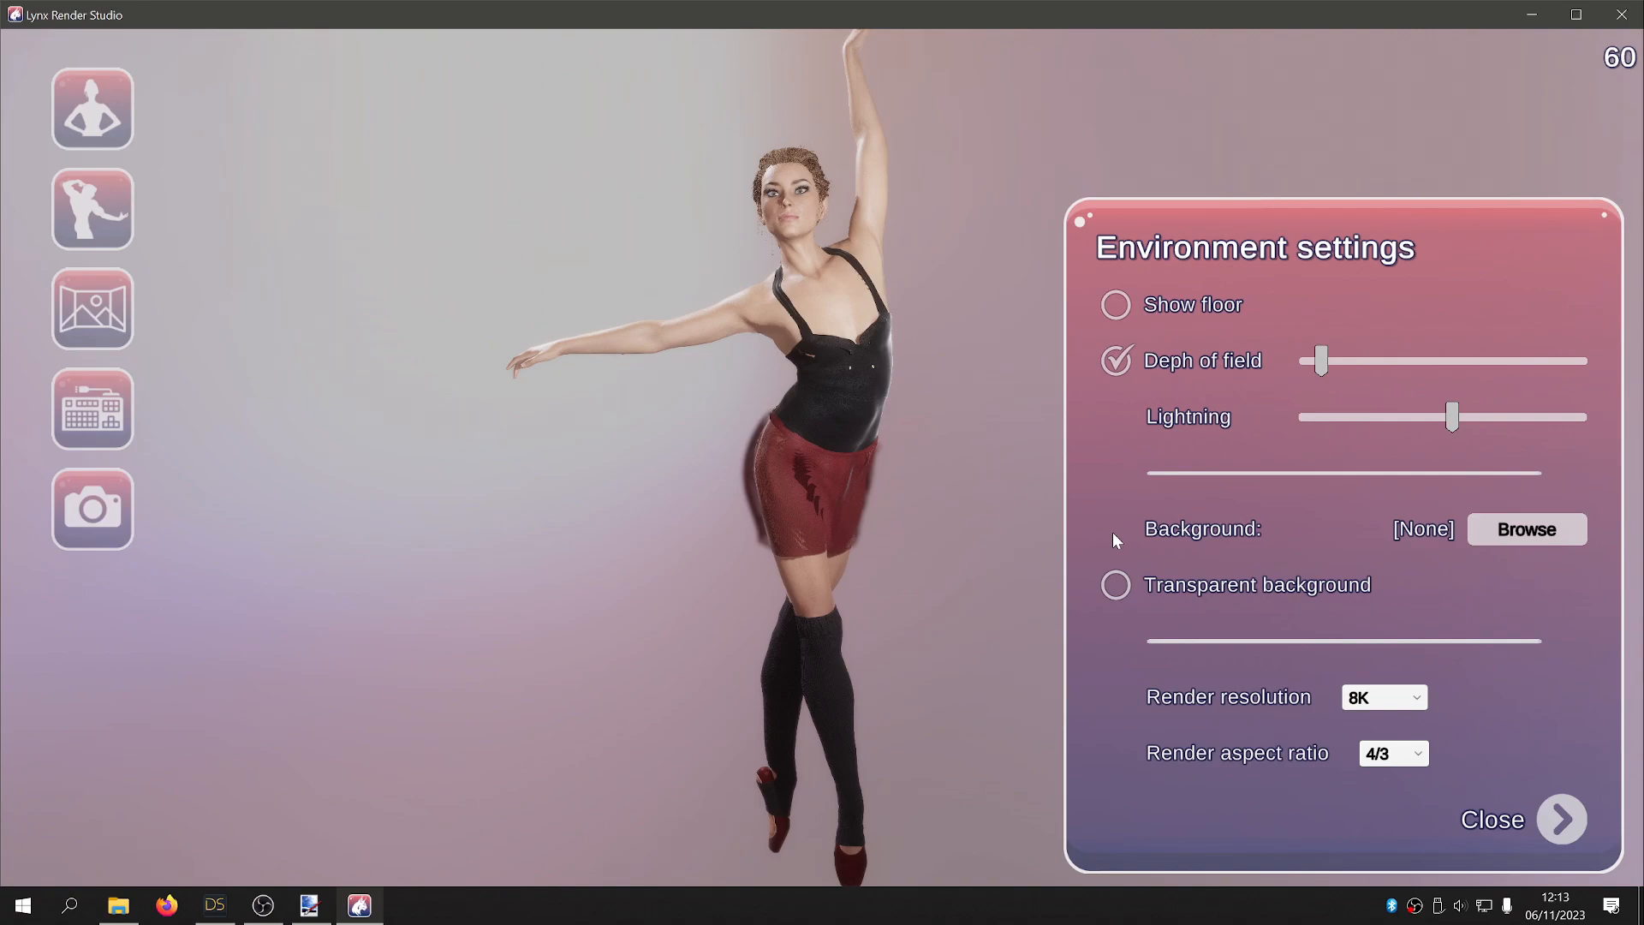
pyautogui.click(1117, 587)
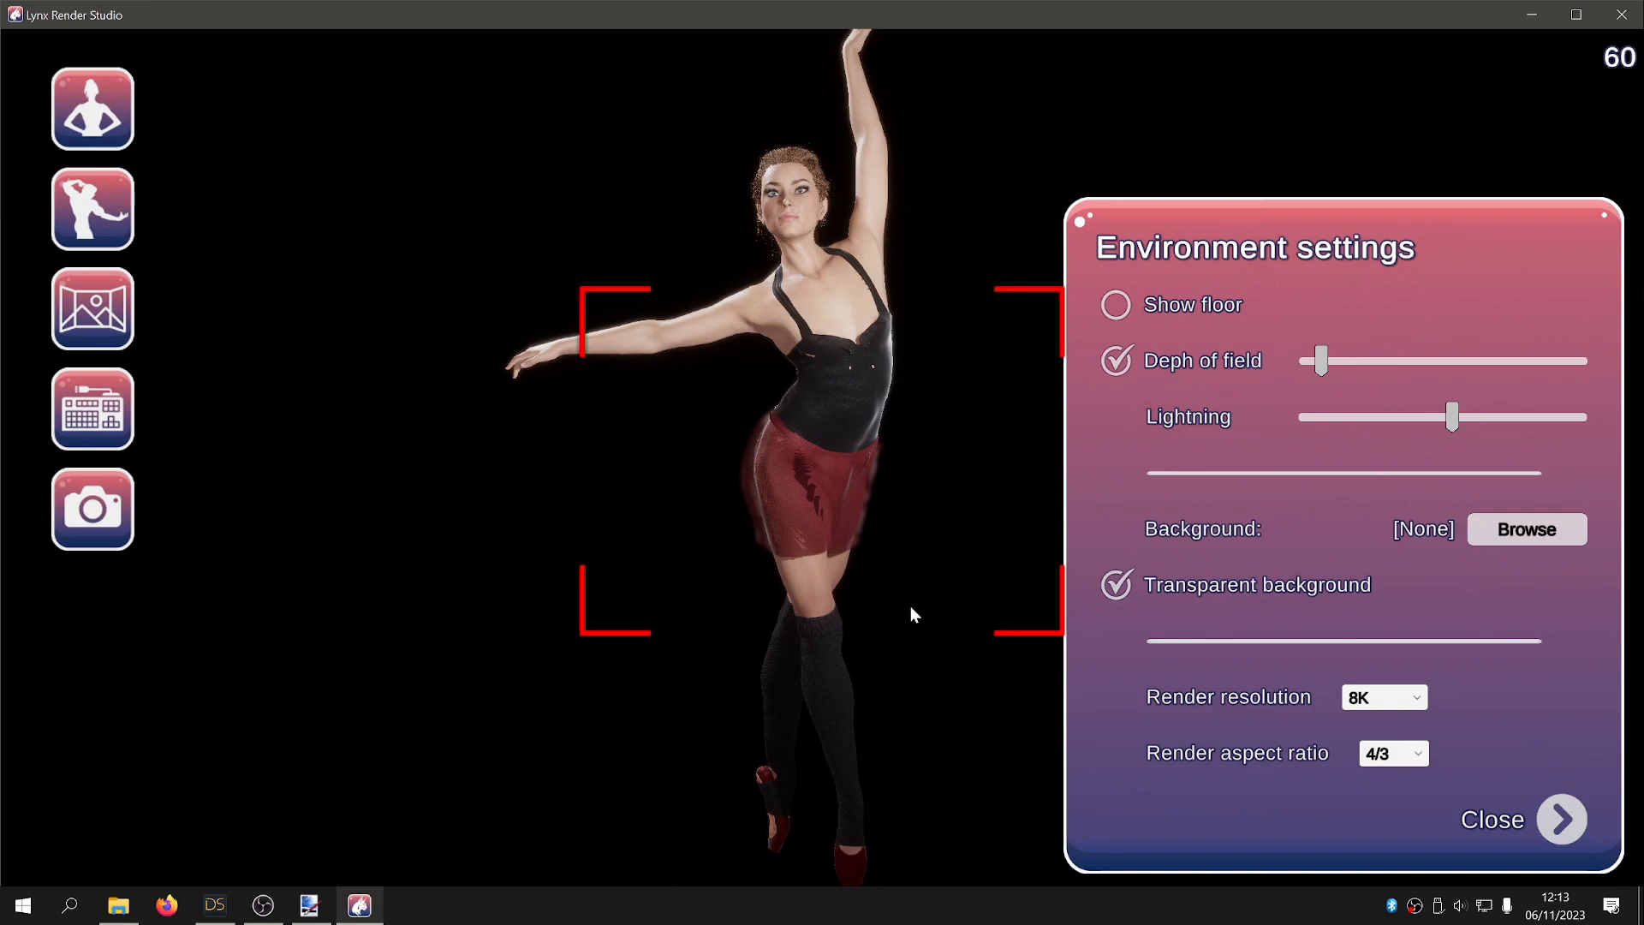
# Add the transparent 5760x4320 render from the Renders folder as a new layer over Background.jpg in paint.net and reposition it
pyautogui.click(118, 914)
pyautogui.click(849, 366)
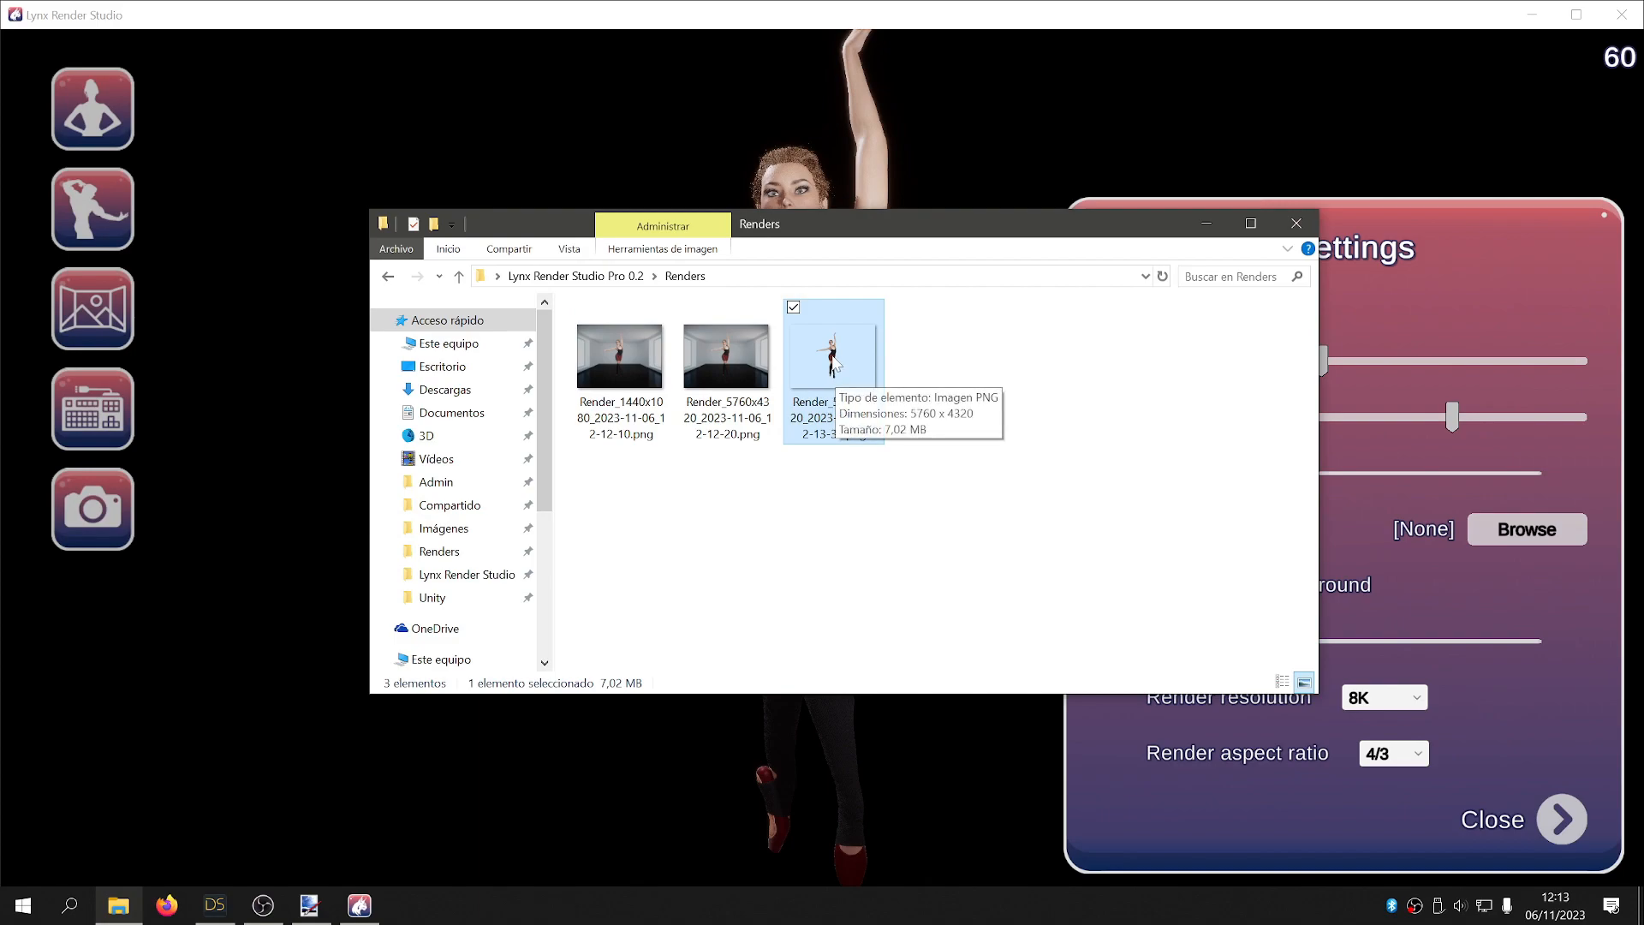
pyautogui.moveTo(838, 378)
pyautogui.mouseDown()
pyautogui.moveTo(341, 848)
pyautogui.moveTo(309, 905)
pyautogui.moveTo(803, 568)
pyautogui.moveTo(858, 410)
pyautogui.moveTo(846, 402)
pyautogui.mouseUp()
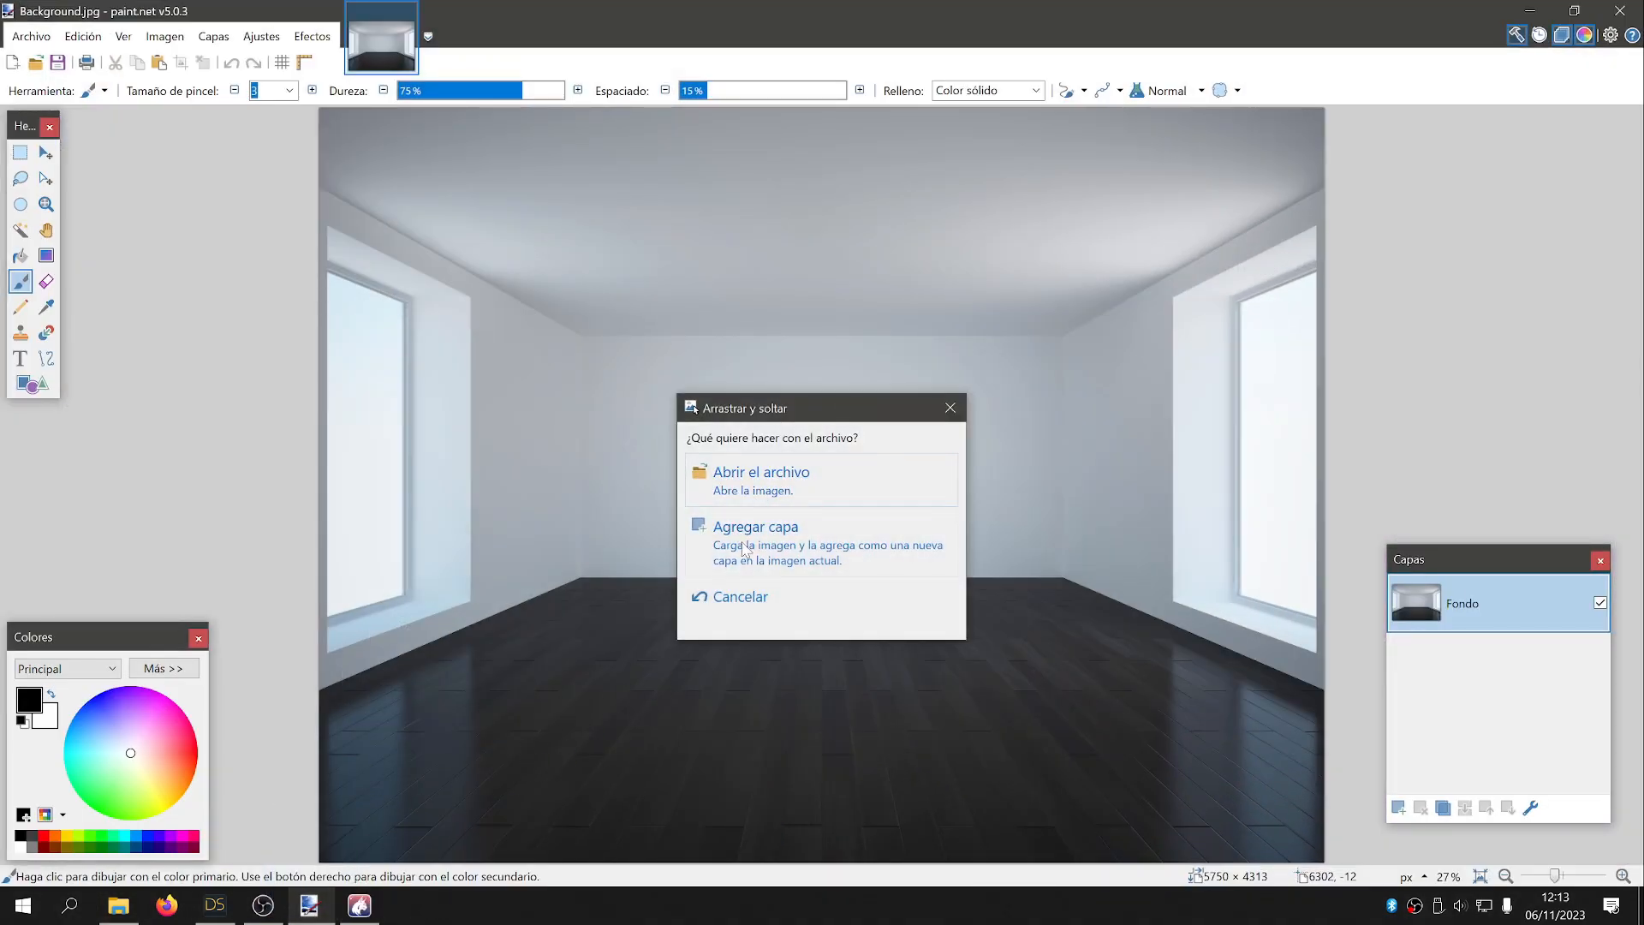
pyautogui.click(769, 542)
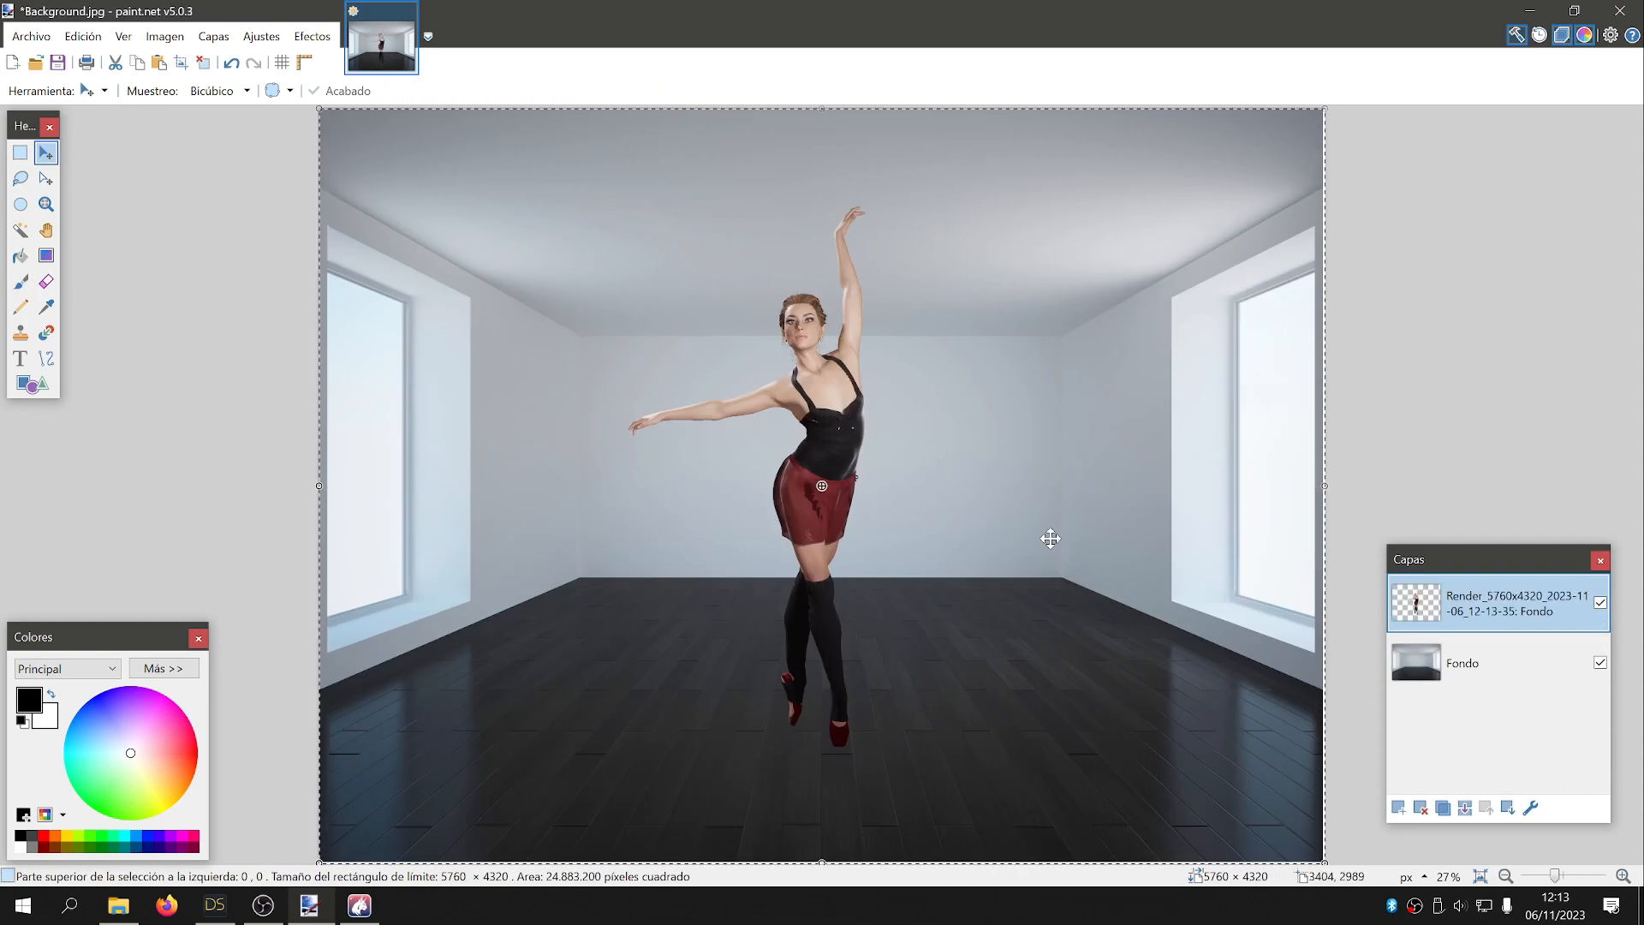
pyautogui.moveTo(898, 481); pyautogui.dragTo(767, 553)
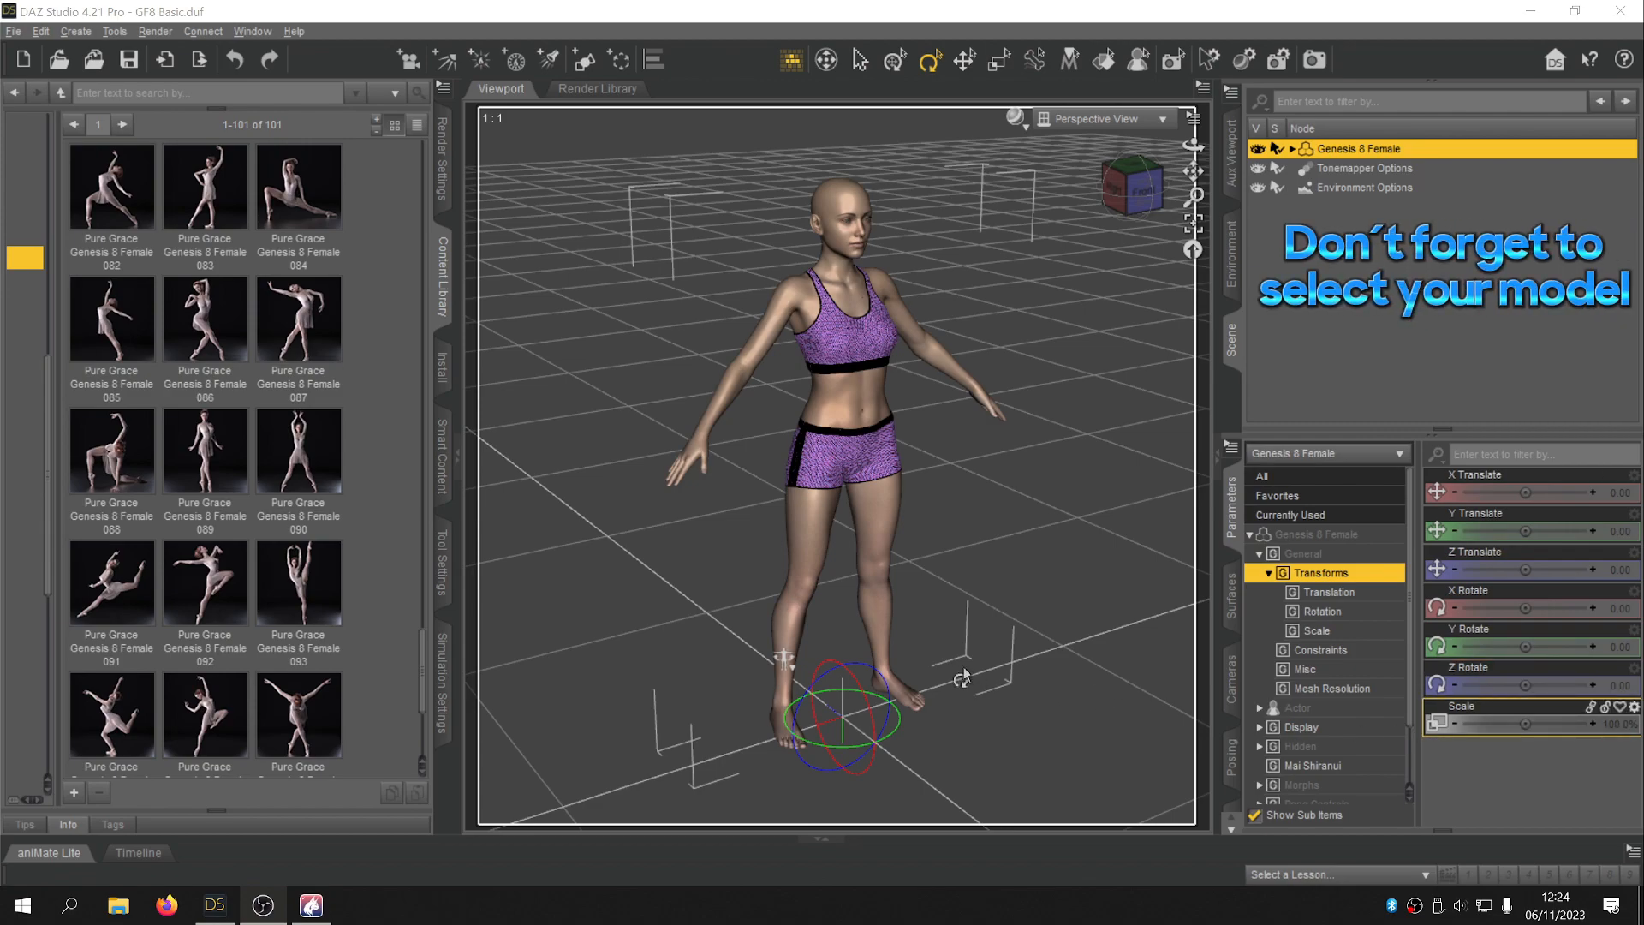
# Apply the Pure Grace Genesis 8 Female 090 pose to the Genesis 8 Female figure in DAZ Studio
pyautogui.doubleClick(285, 453)
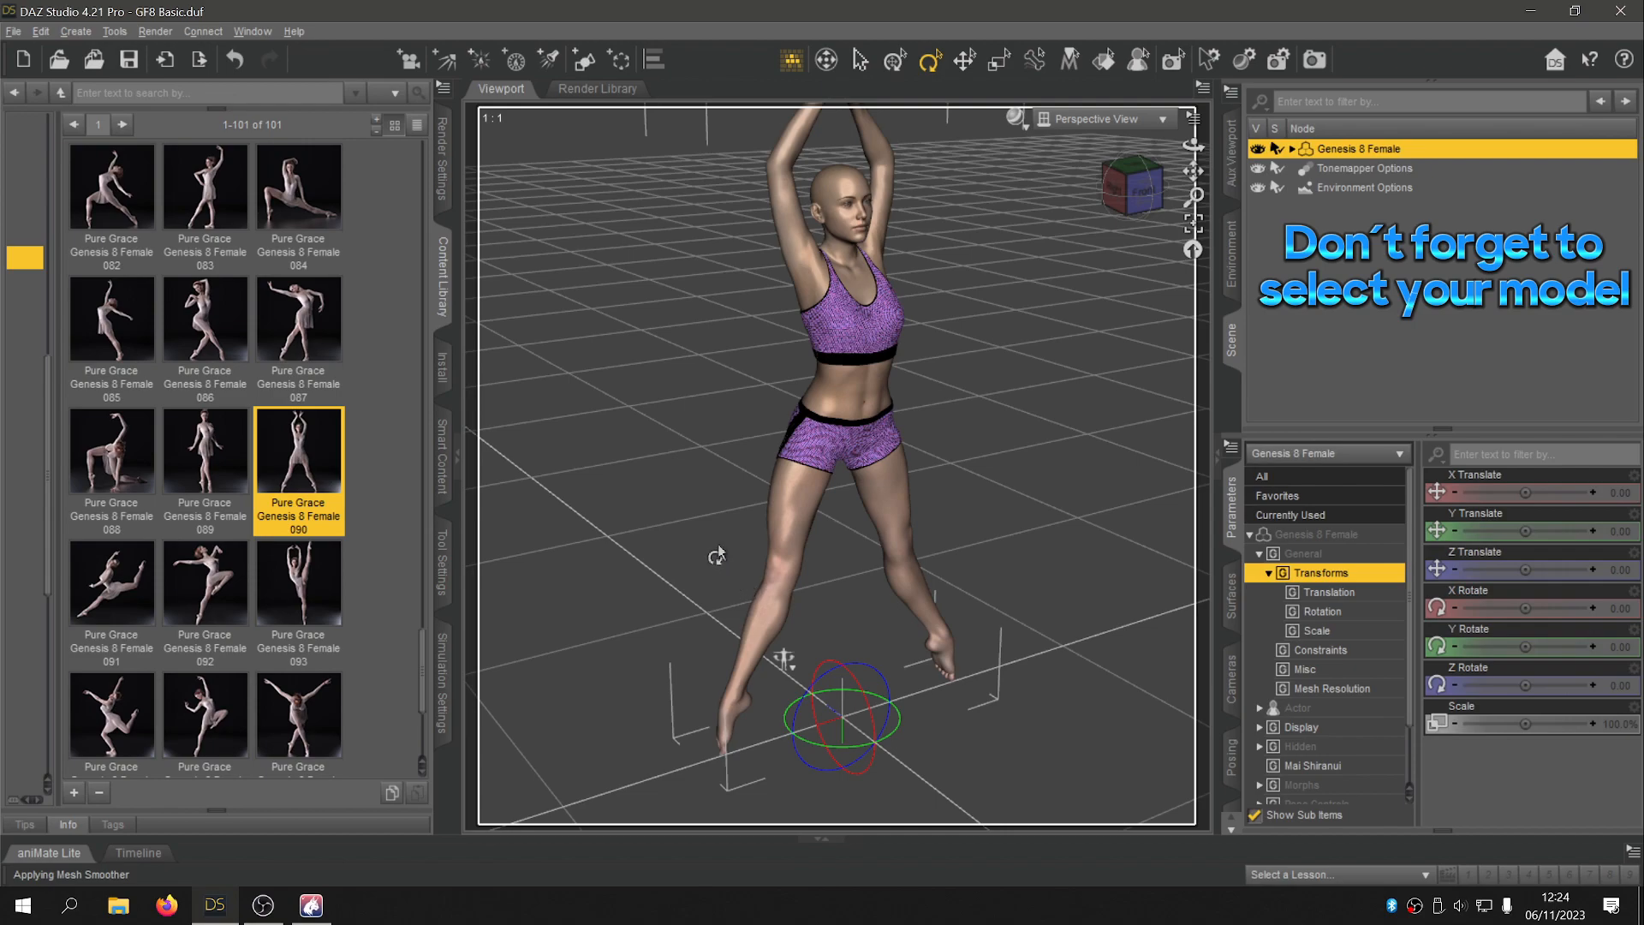
# Start exporting the posed figure as Autodesk FBX and browse to the Poses folder inside Lynx Render Studio Pro 0.2
pyautogui.click(15, 32)
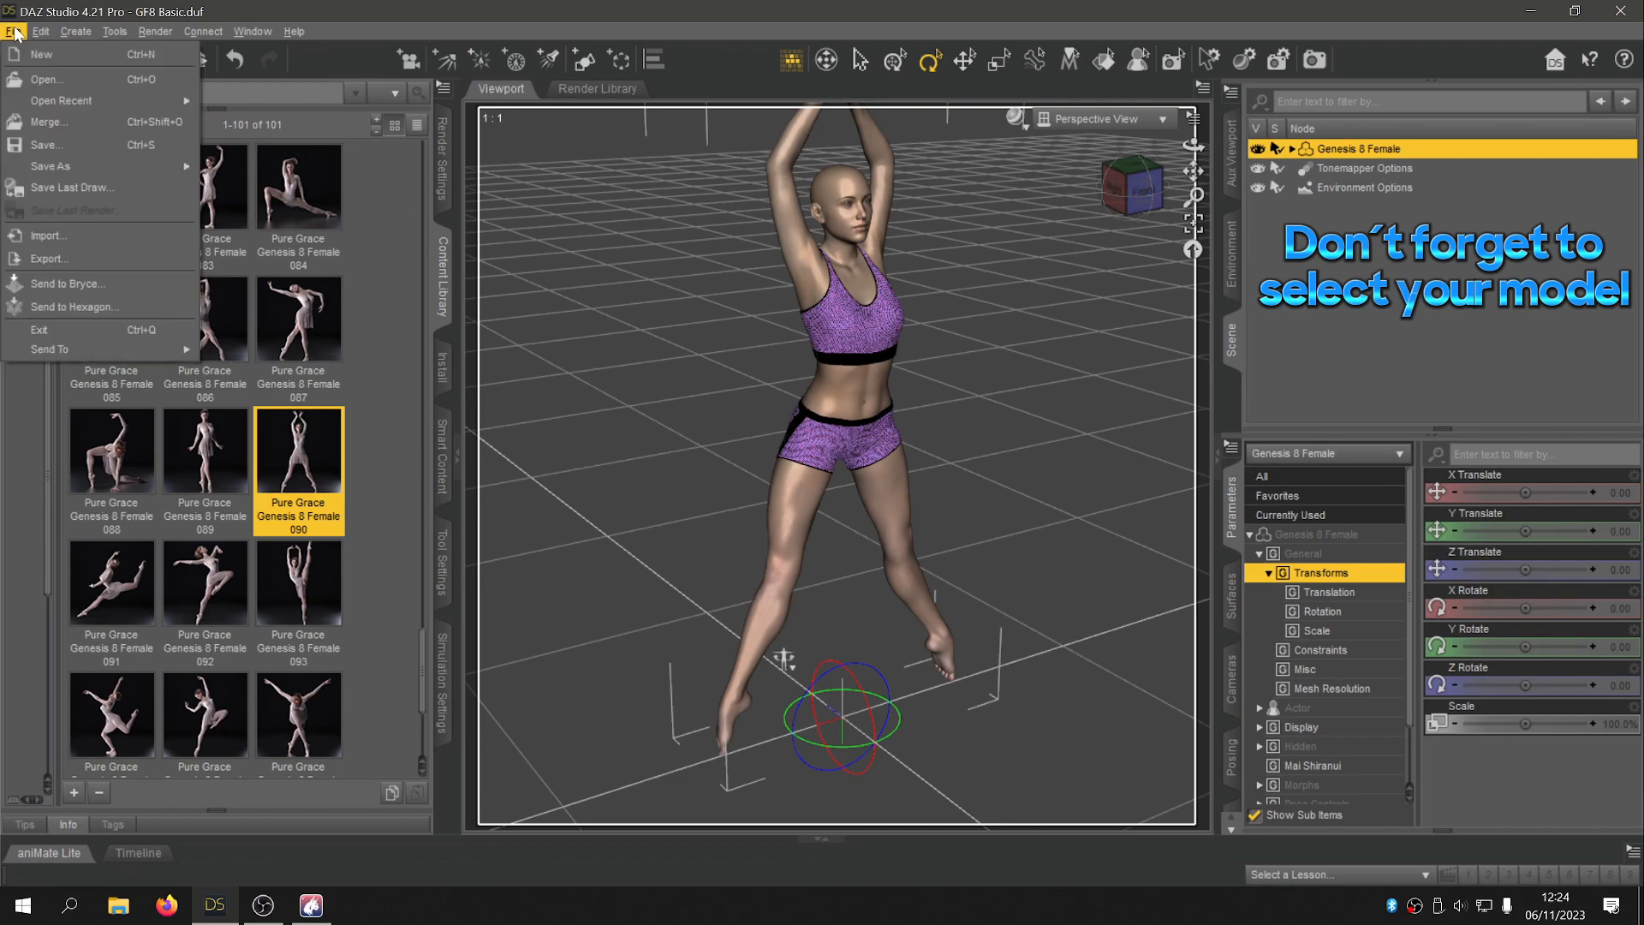
pyautogui.click(137, 258)
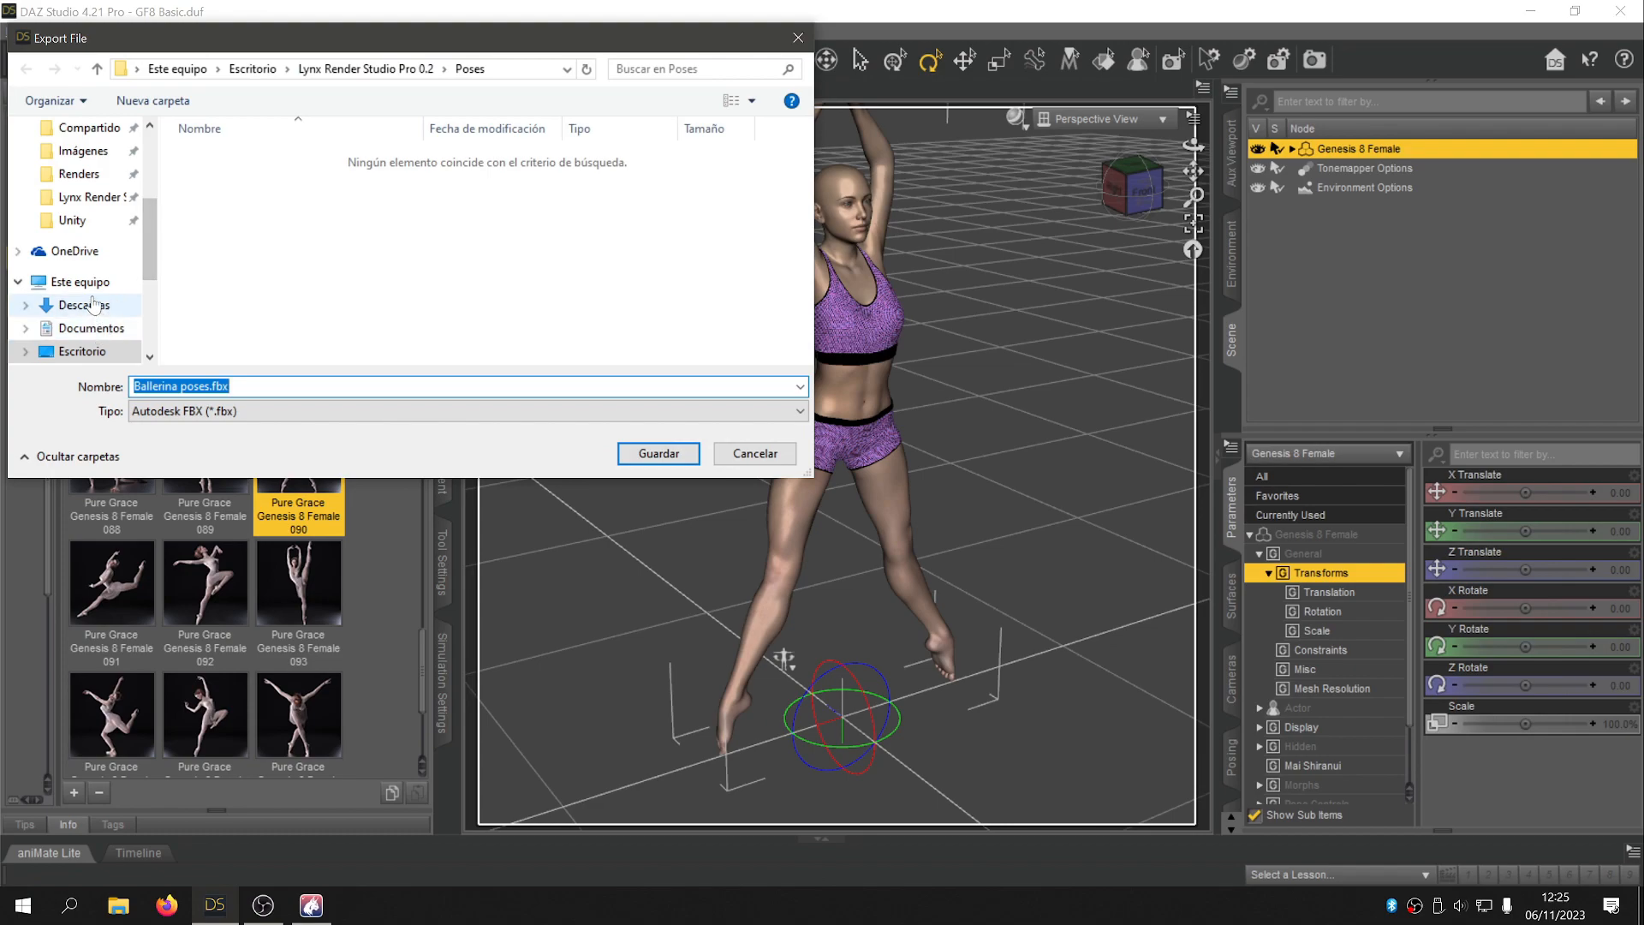
pyautogui.click(96, 354)
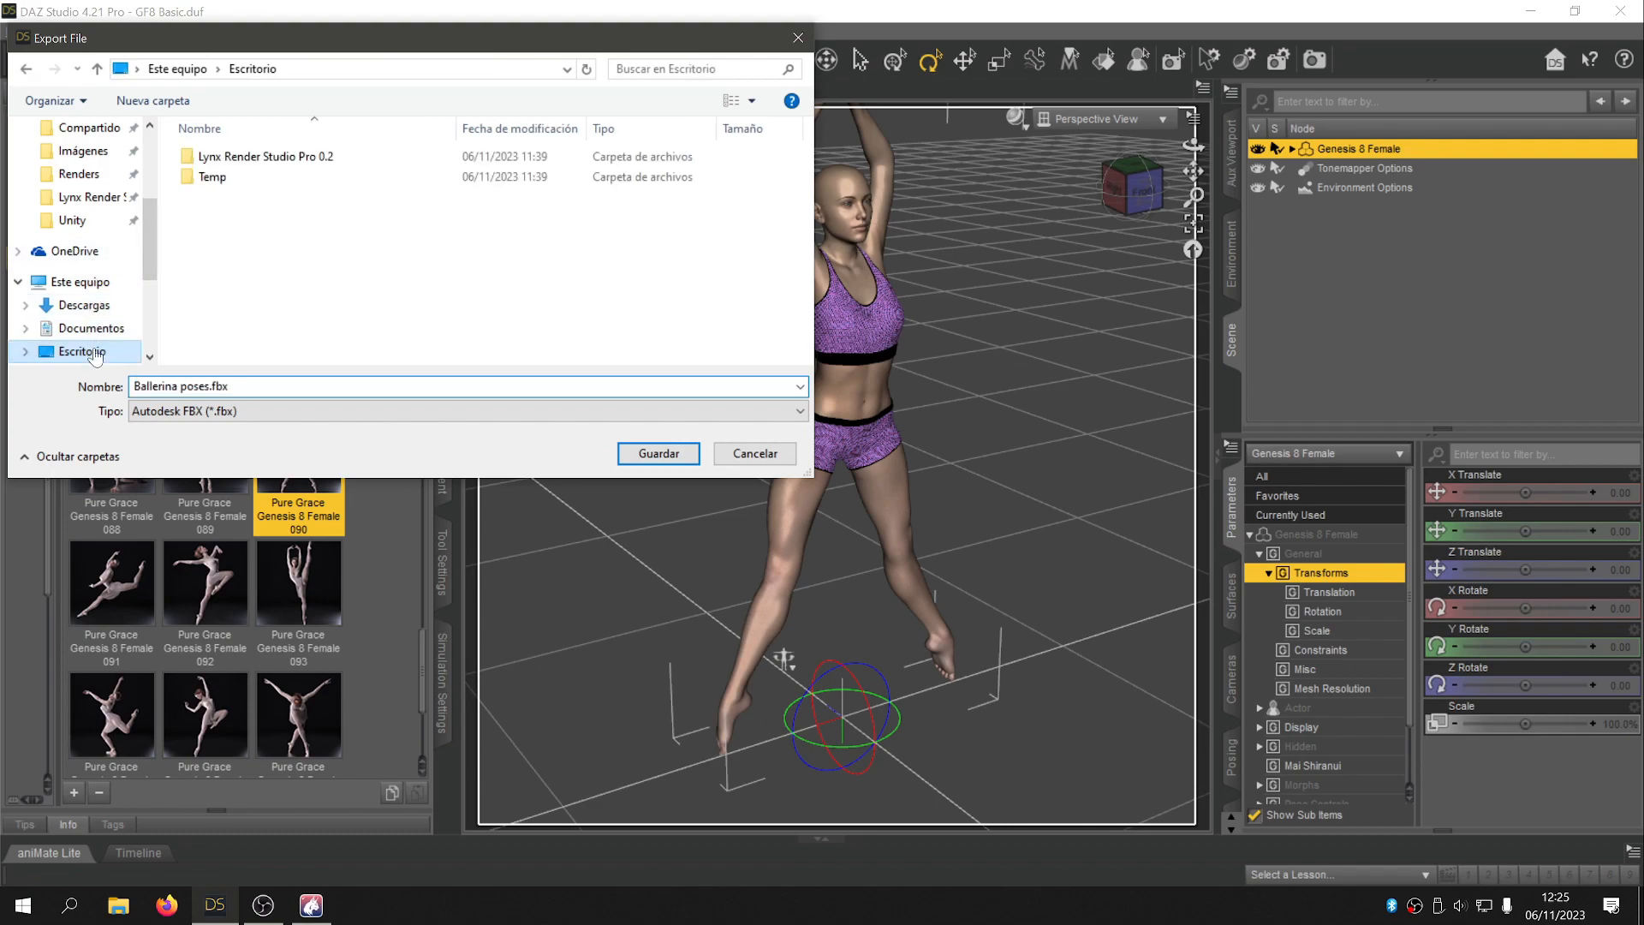
pyautogui.doubleClick(270, 158)
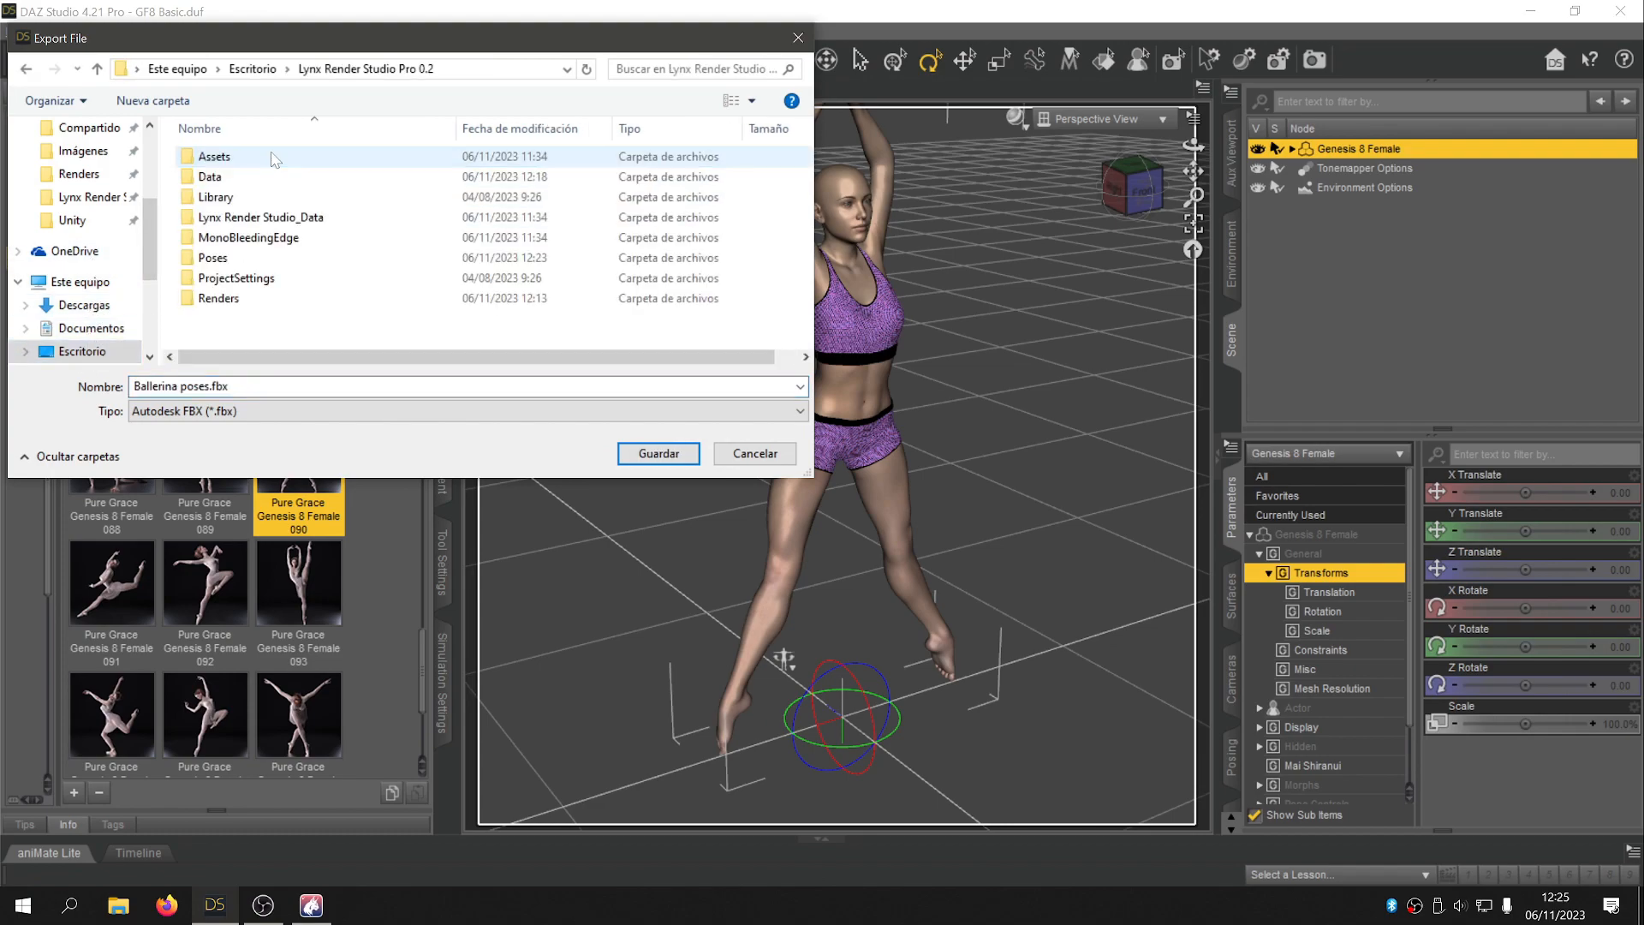
pyautogui.doubleClick(212, 258)
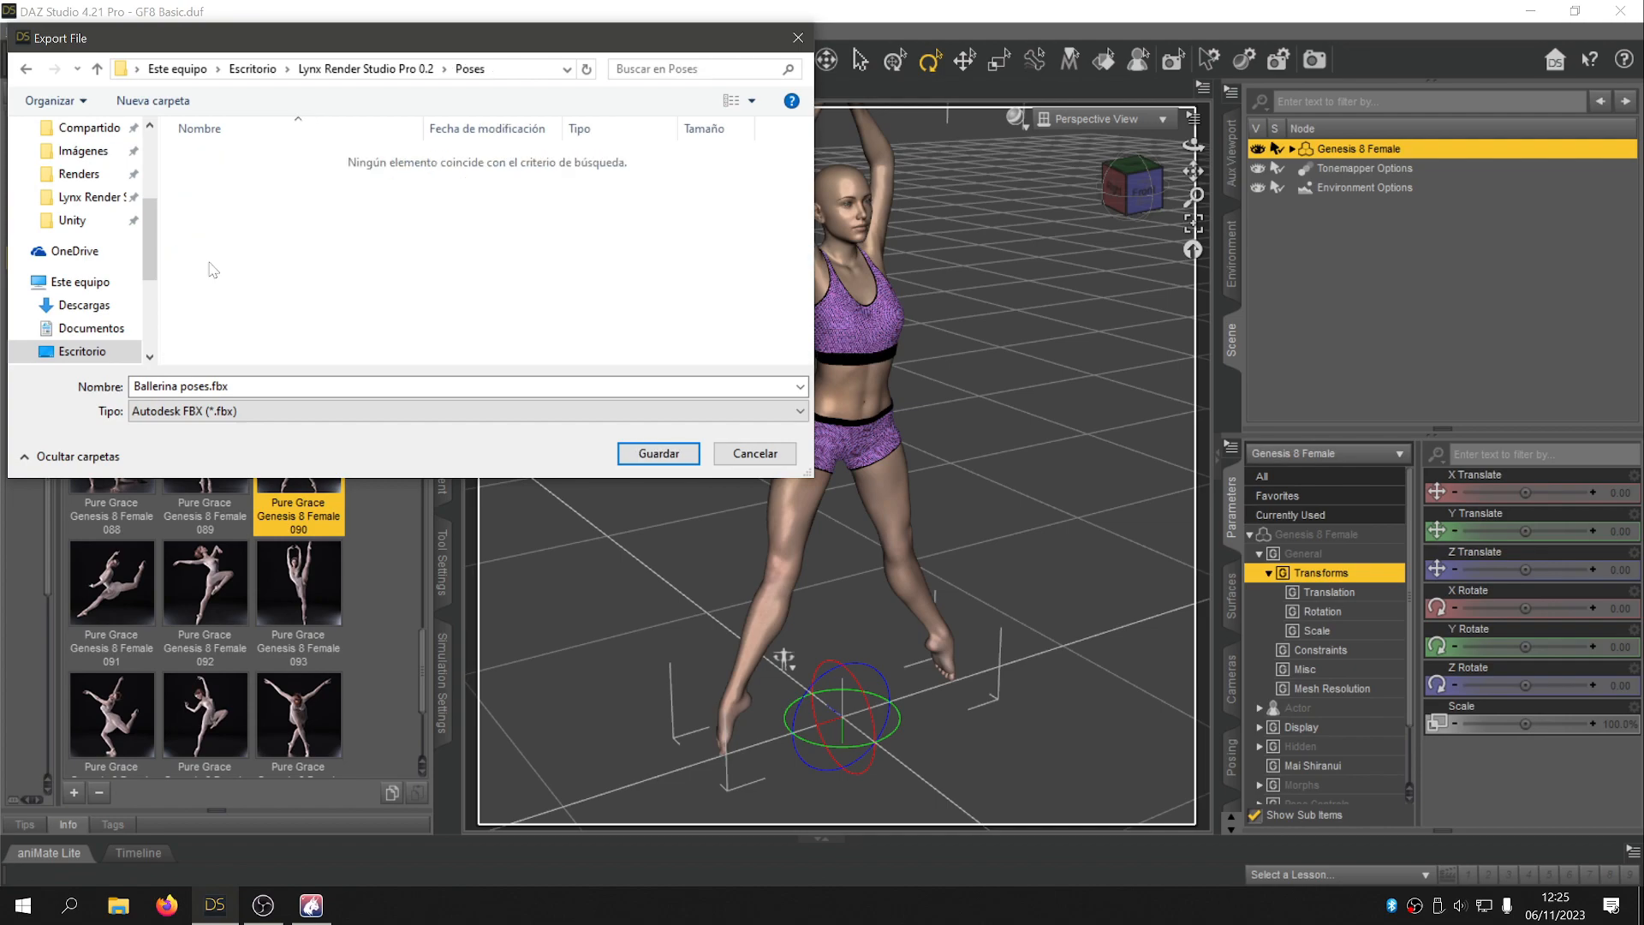
# Create a new folder named Ballerina poses inside the Poses folder
pyautogui.rightClick(275, 190)
pyautogui.moveTo(177, 423)
pyautogui.click(318, 419)
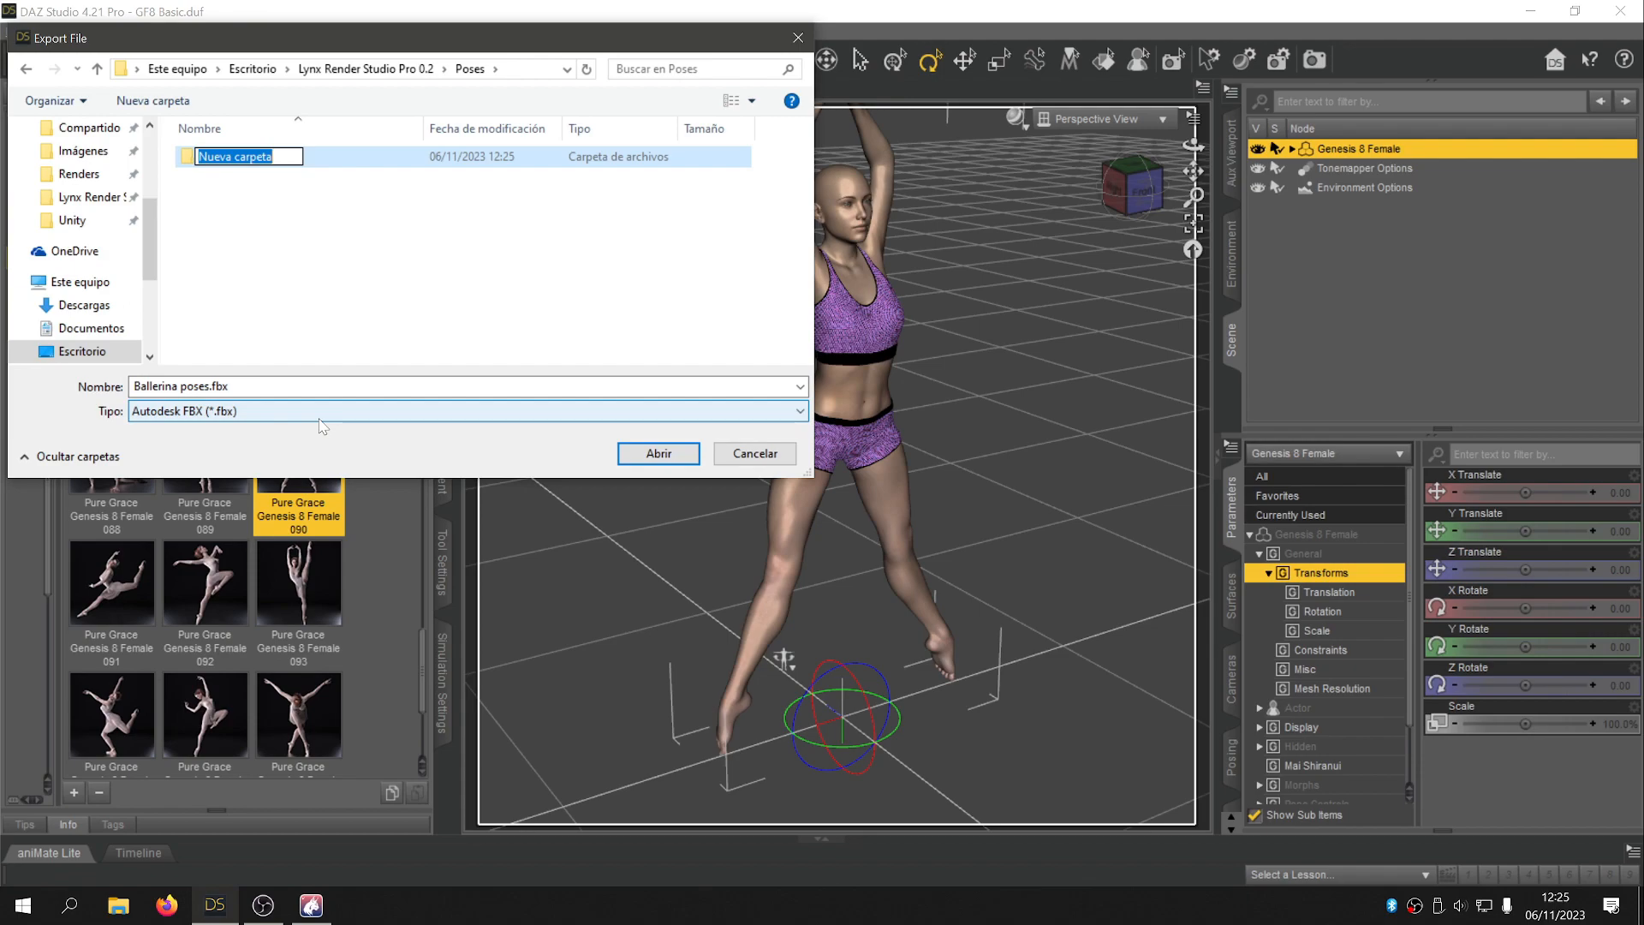
pyautogui.write('Ballerina')
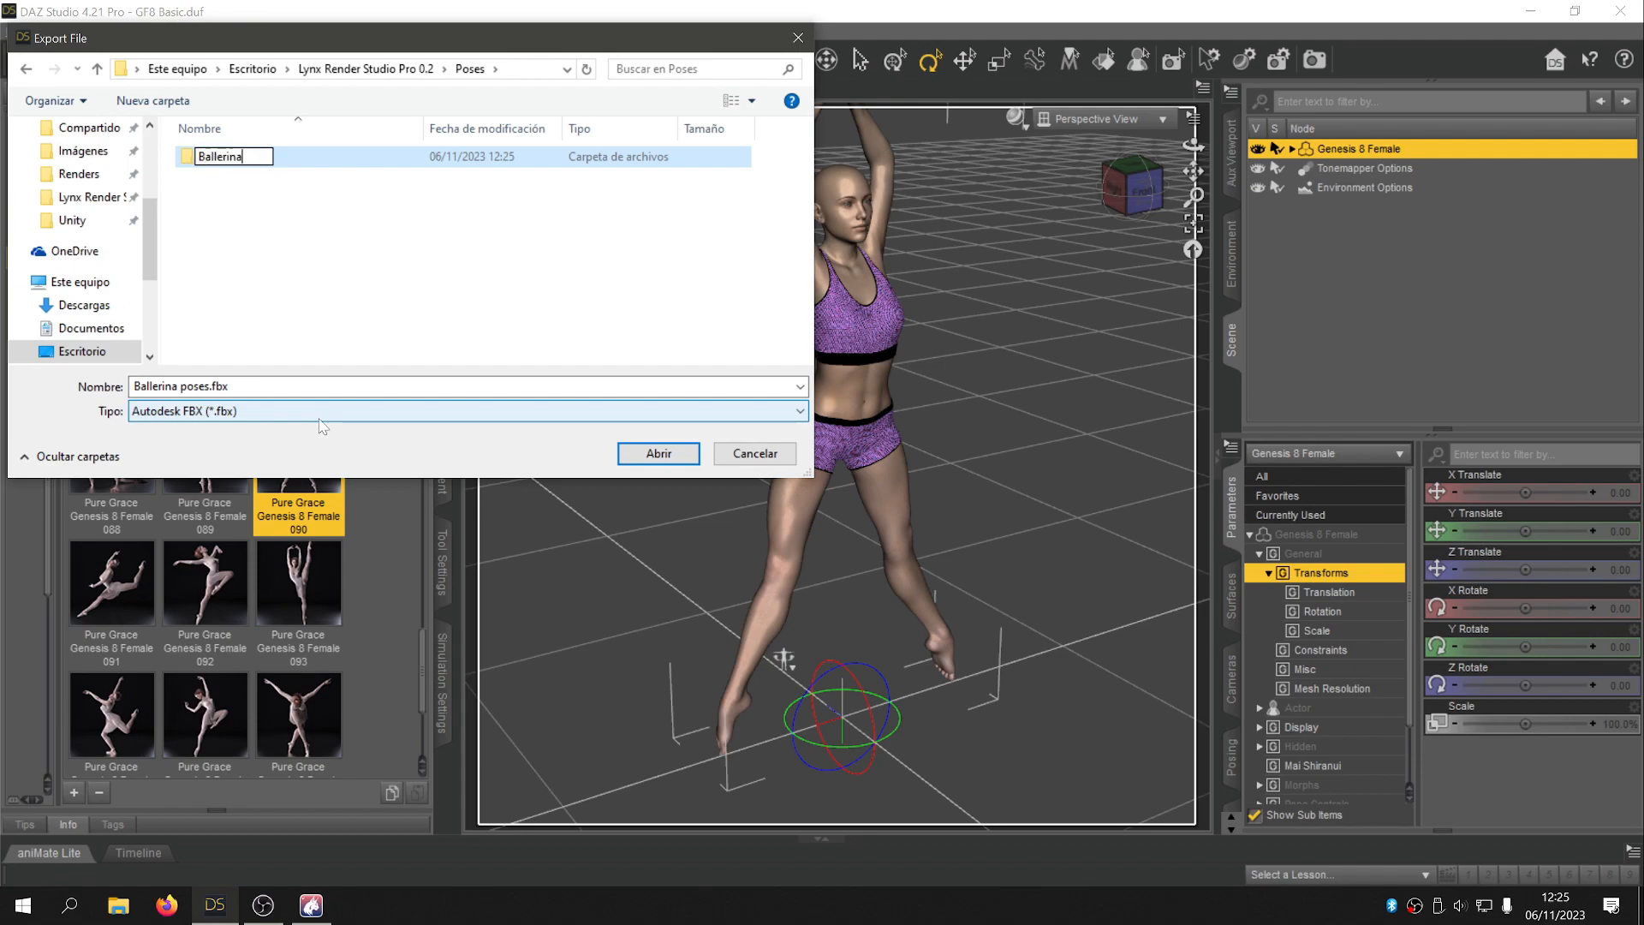
pyautogui.write(' poses')
pyautogui.press('Return')
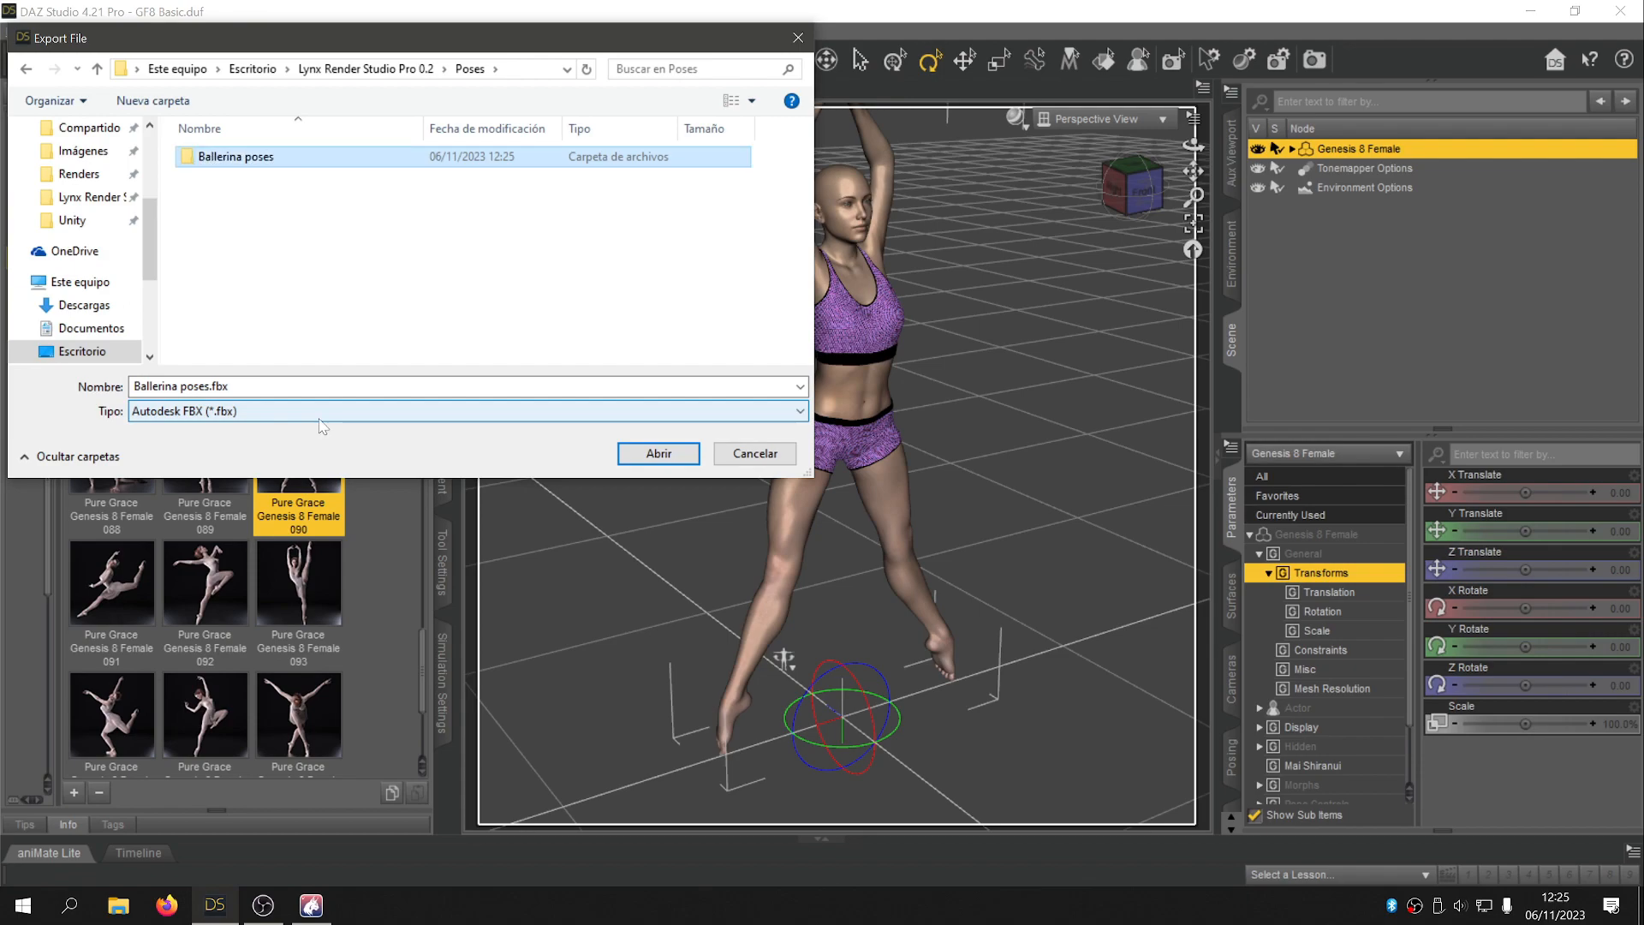
# Export the posed figure as Ballerina pose 1.fbx into the Ballerina poses folder, accepting the FBX 2014 -- Binary export options
pyautogui.doubleClick(245, 161)
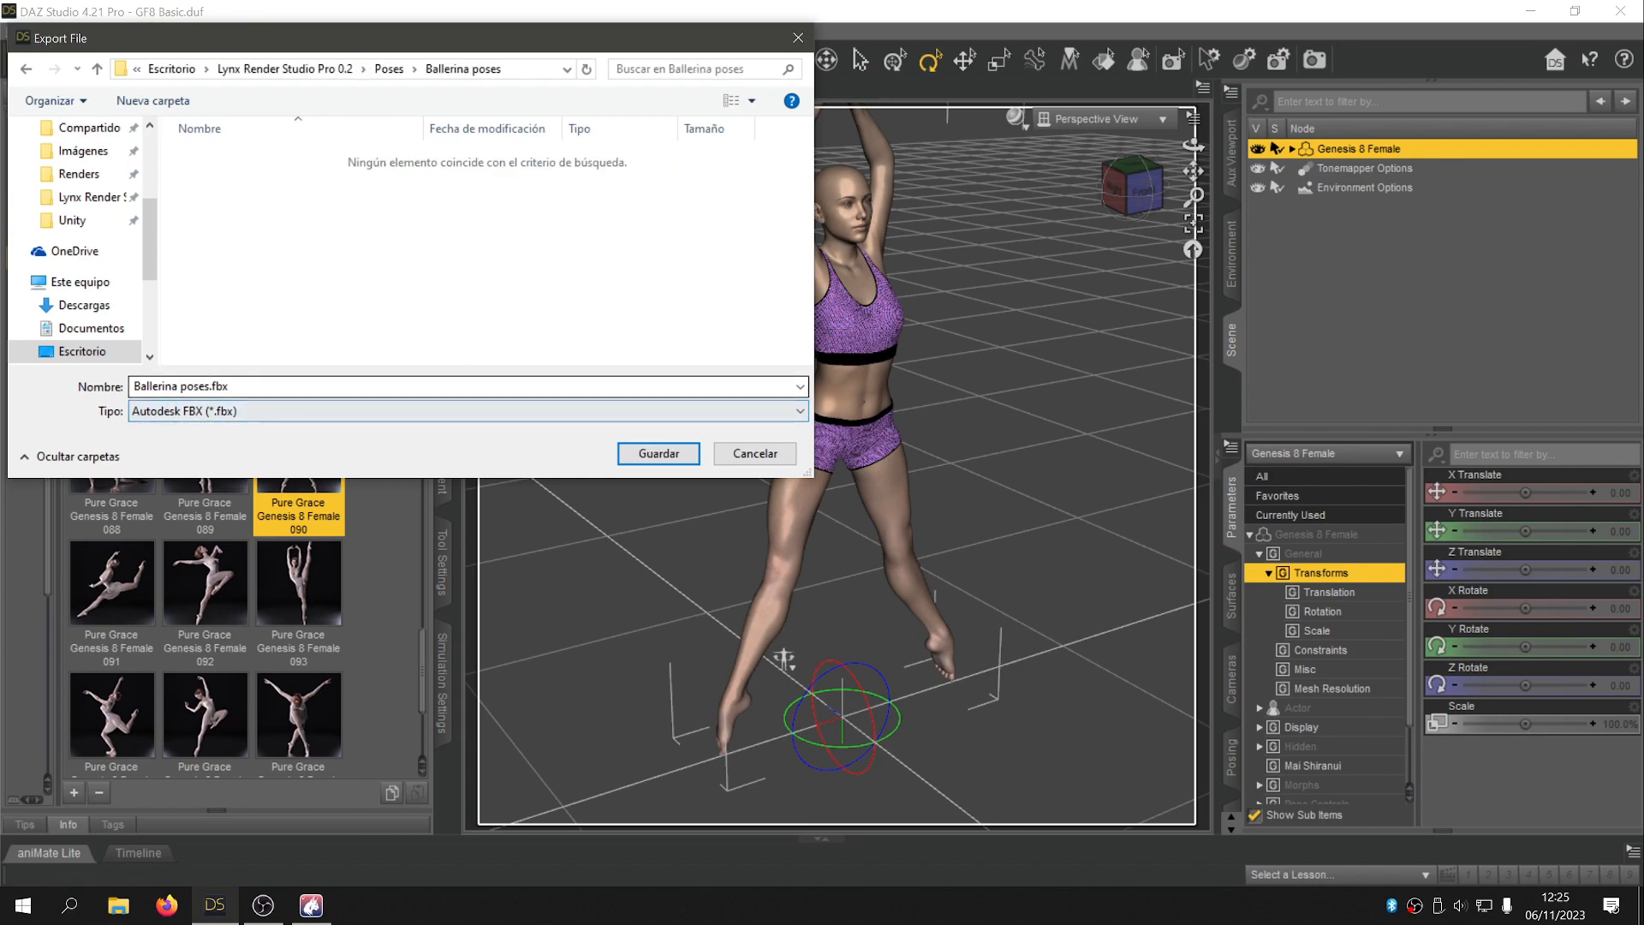
pyautogui.doubleClick(206, 387)
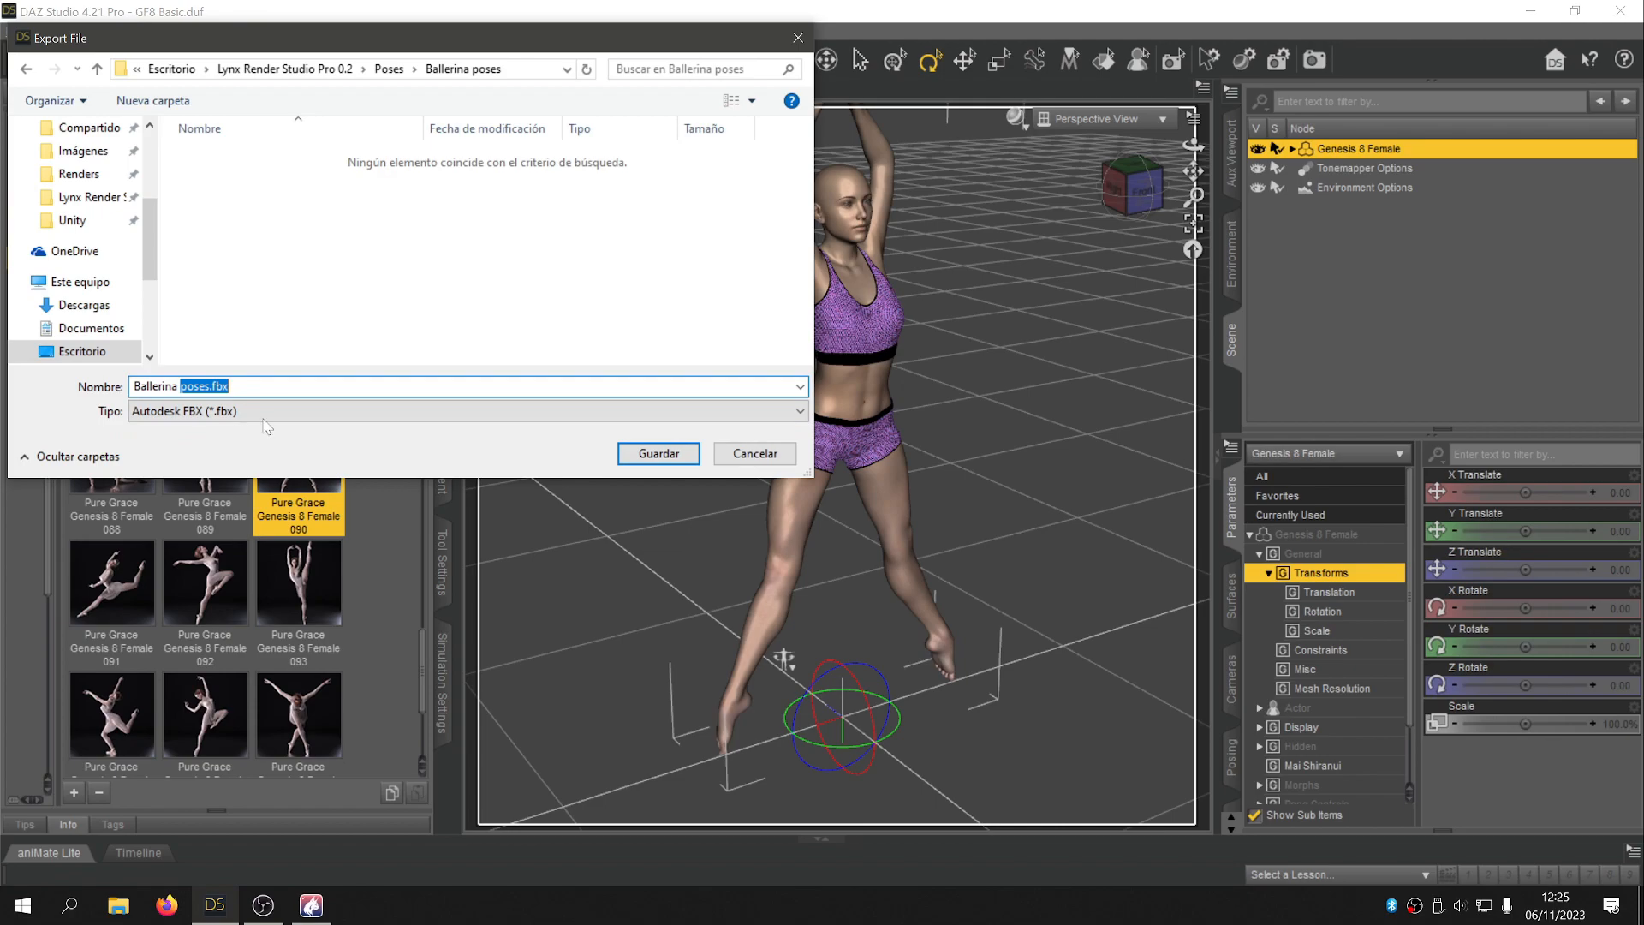
pyautogui.press('Left')
pyautogui.press('Left')
pyautogui.press('BackSpace')
pyautogui.write('1')
pyautogui.click(656, 453)
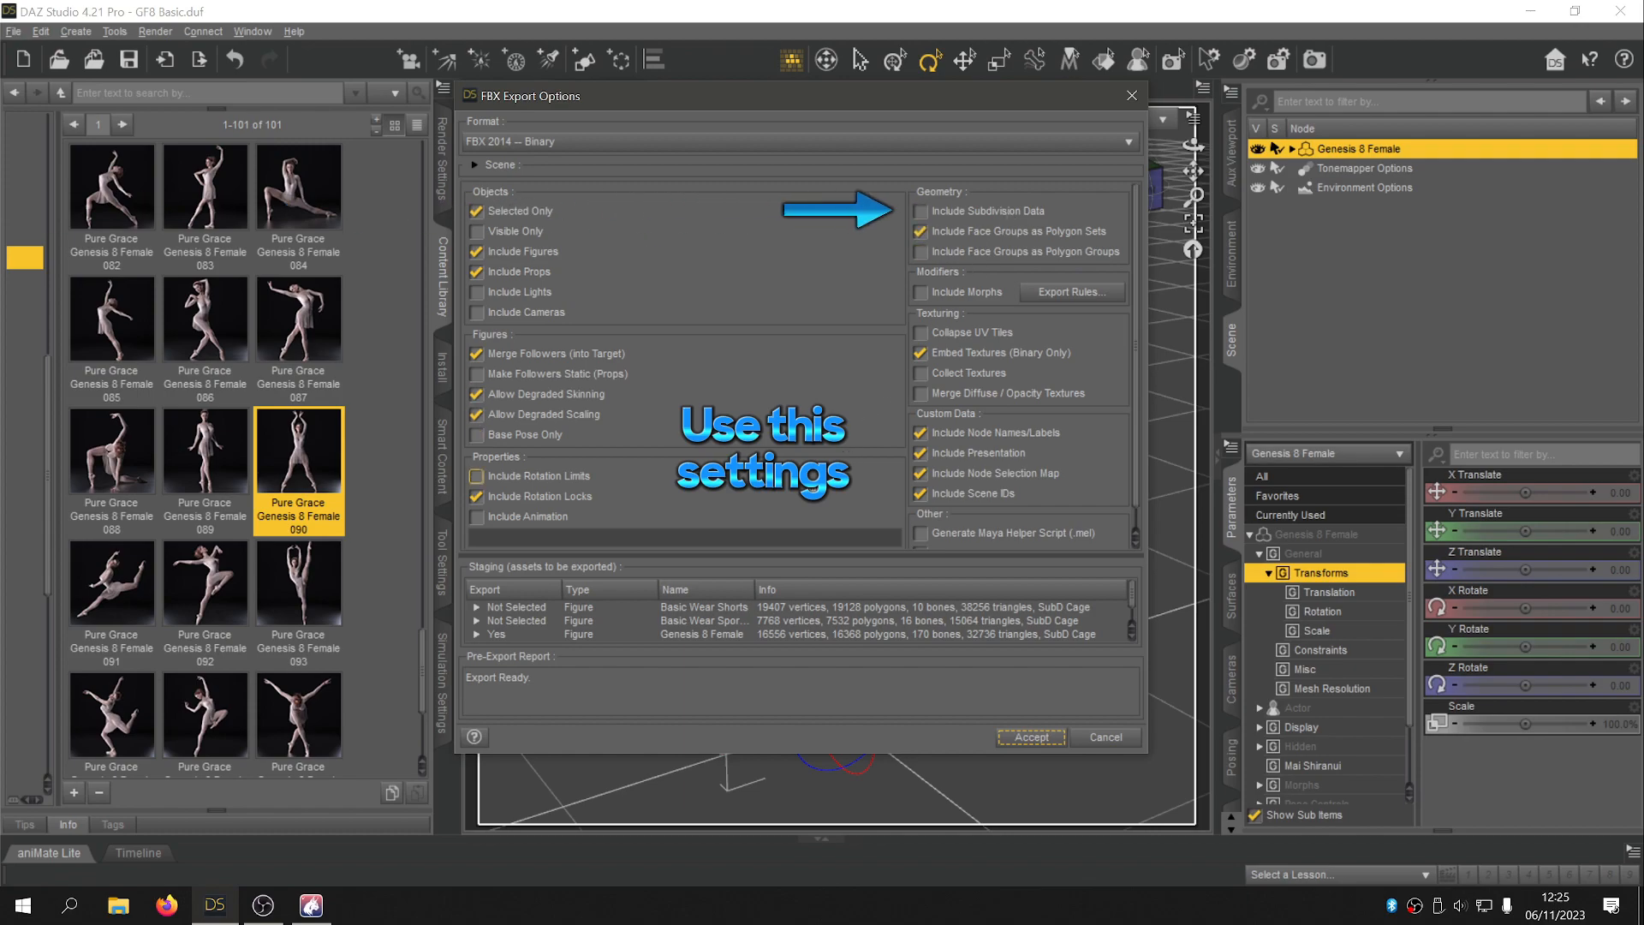
pyautogui.click(1030, 737)
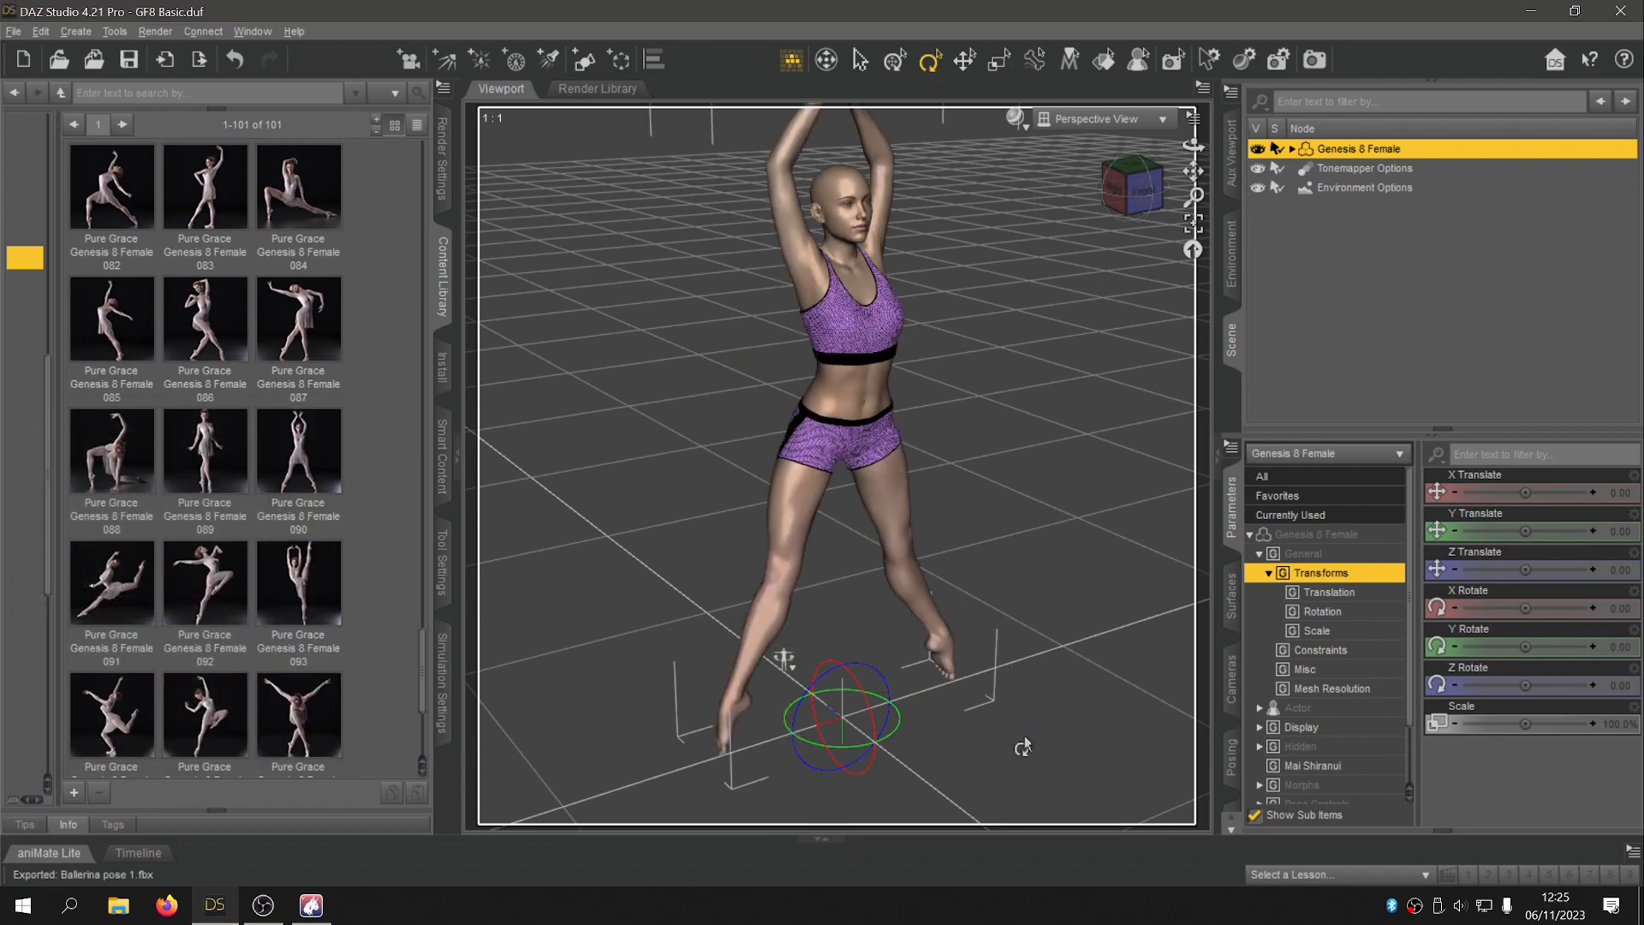
# Apply the Pure Grace Genesis 8 Female 093 pose and export the figure as Ballerina pose 2.fbx into the Ballerina poses folder
pyautogui.doubleClick(329, 594)
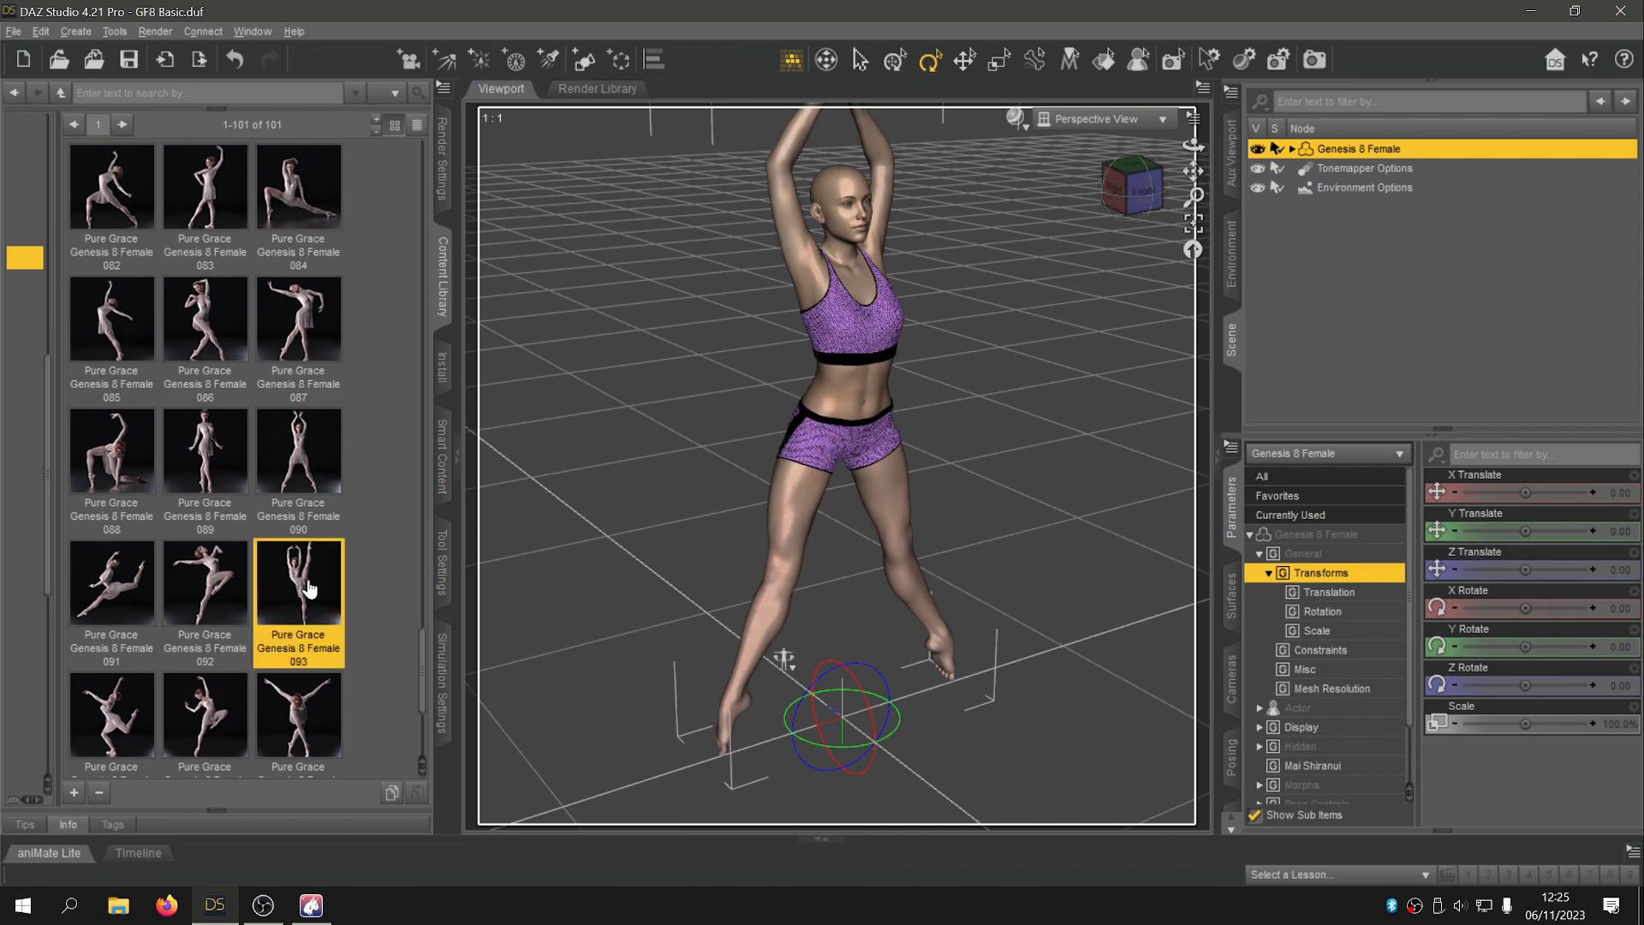
pyautogui.click(13, 31)
pyautogui.click(79, 255)
pyautogui.click(239, 158)
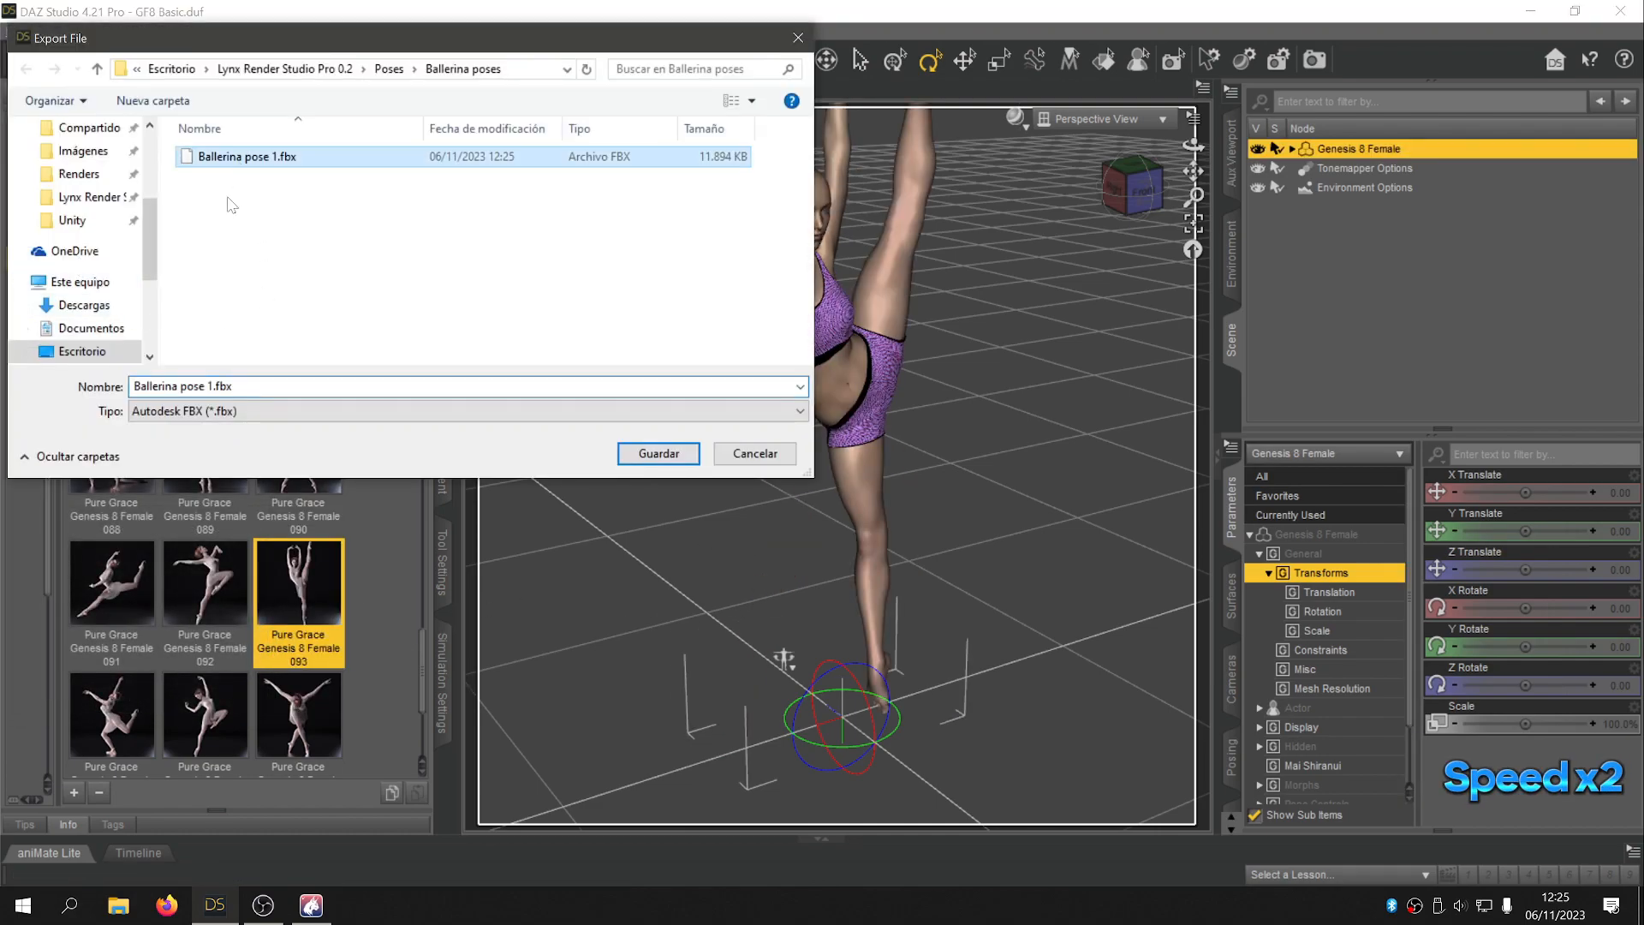
pyautogui.click(214, 387)
pyautogui.click(214, 386)
pyautogui.press('BackSpace')
pyautogui.write('2')
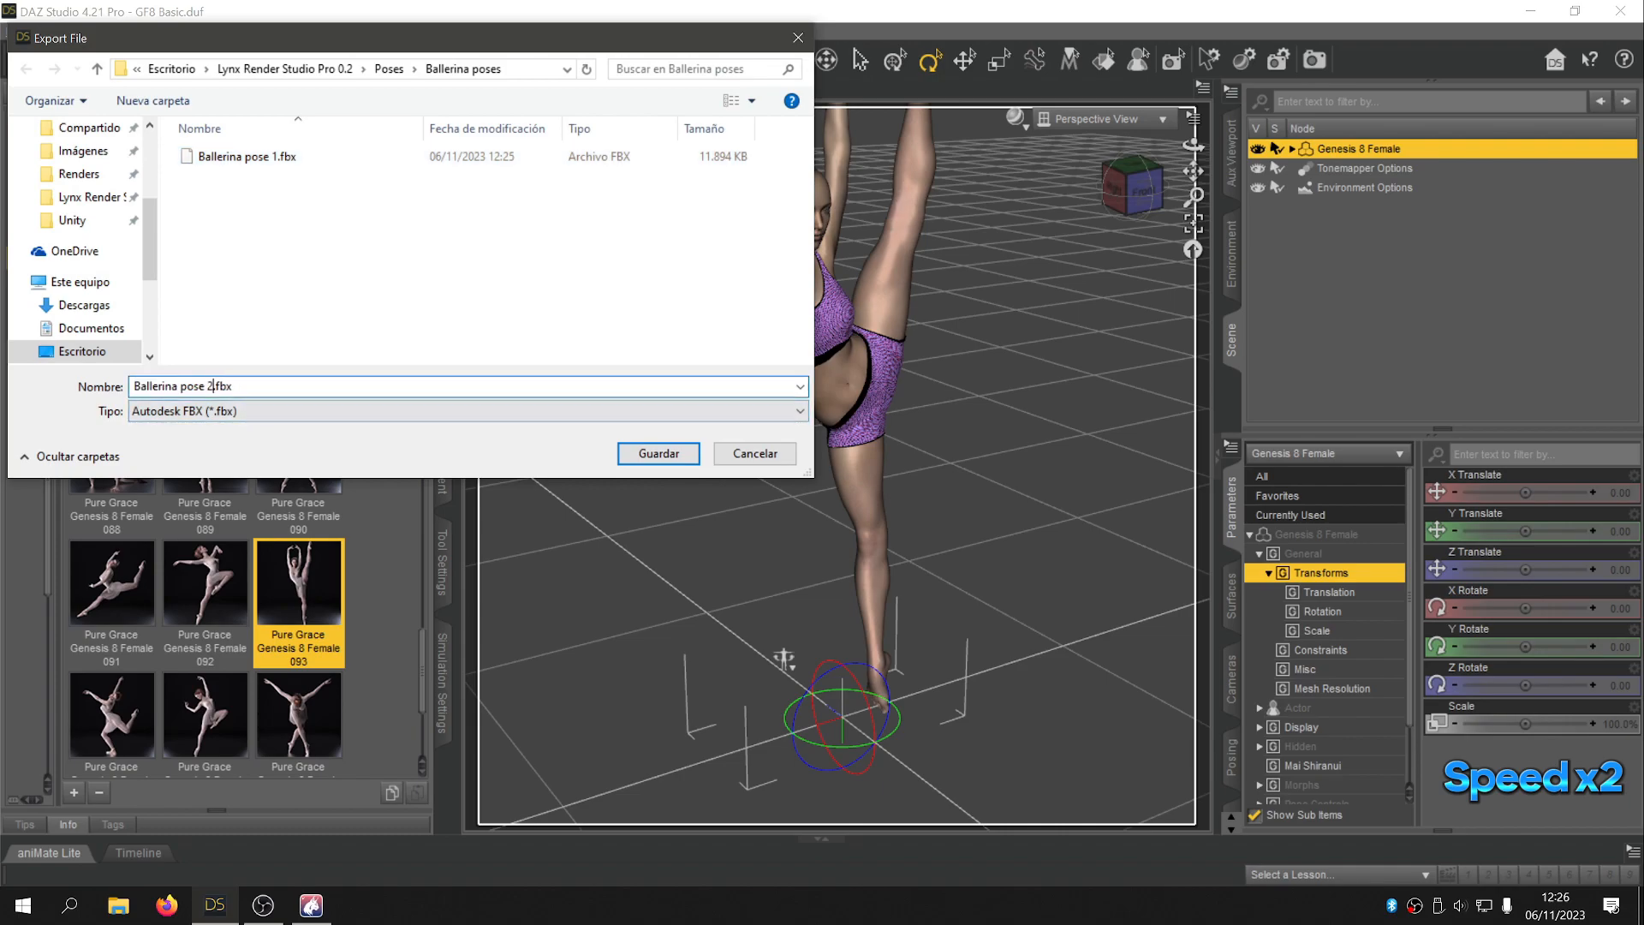
pyautogui.click(688, 452)
pyautogui.click(1029, 738)
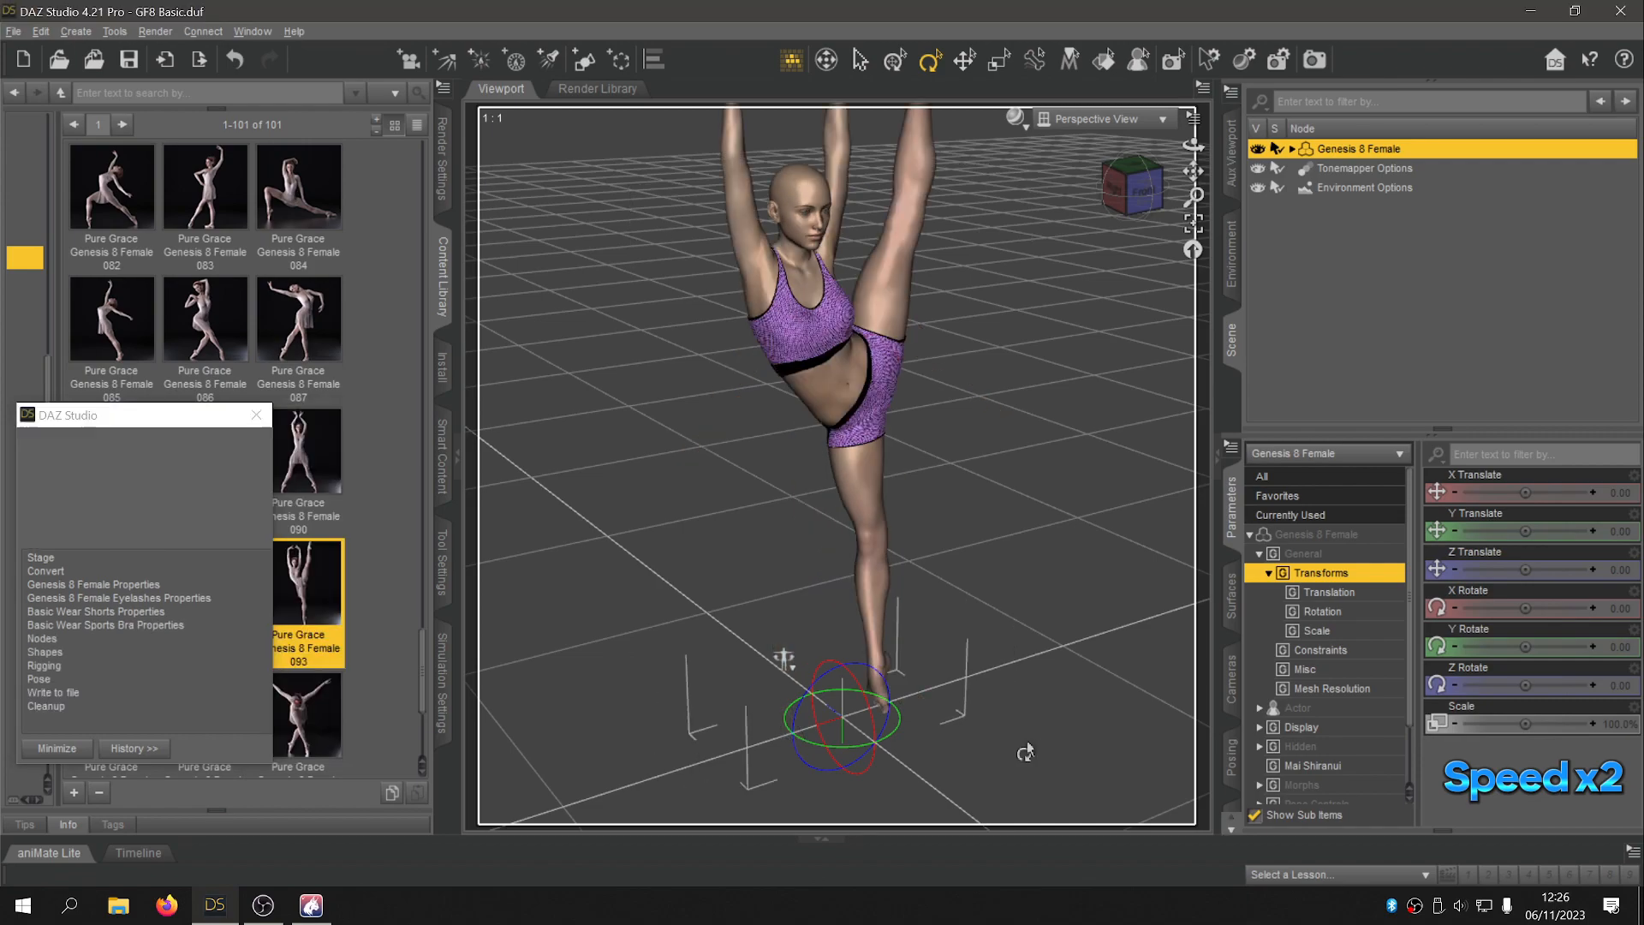
# Apply the Pure Grace pose directly below 093 and export the figure as Ballerina pose 3.fbx with the same FBX options
pyautogui.doubleClick(298, 724)
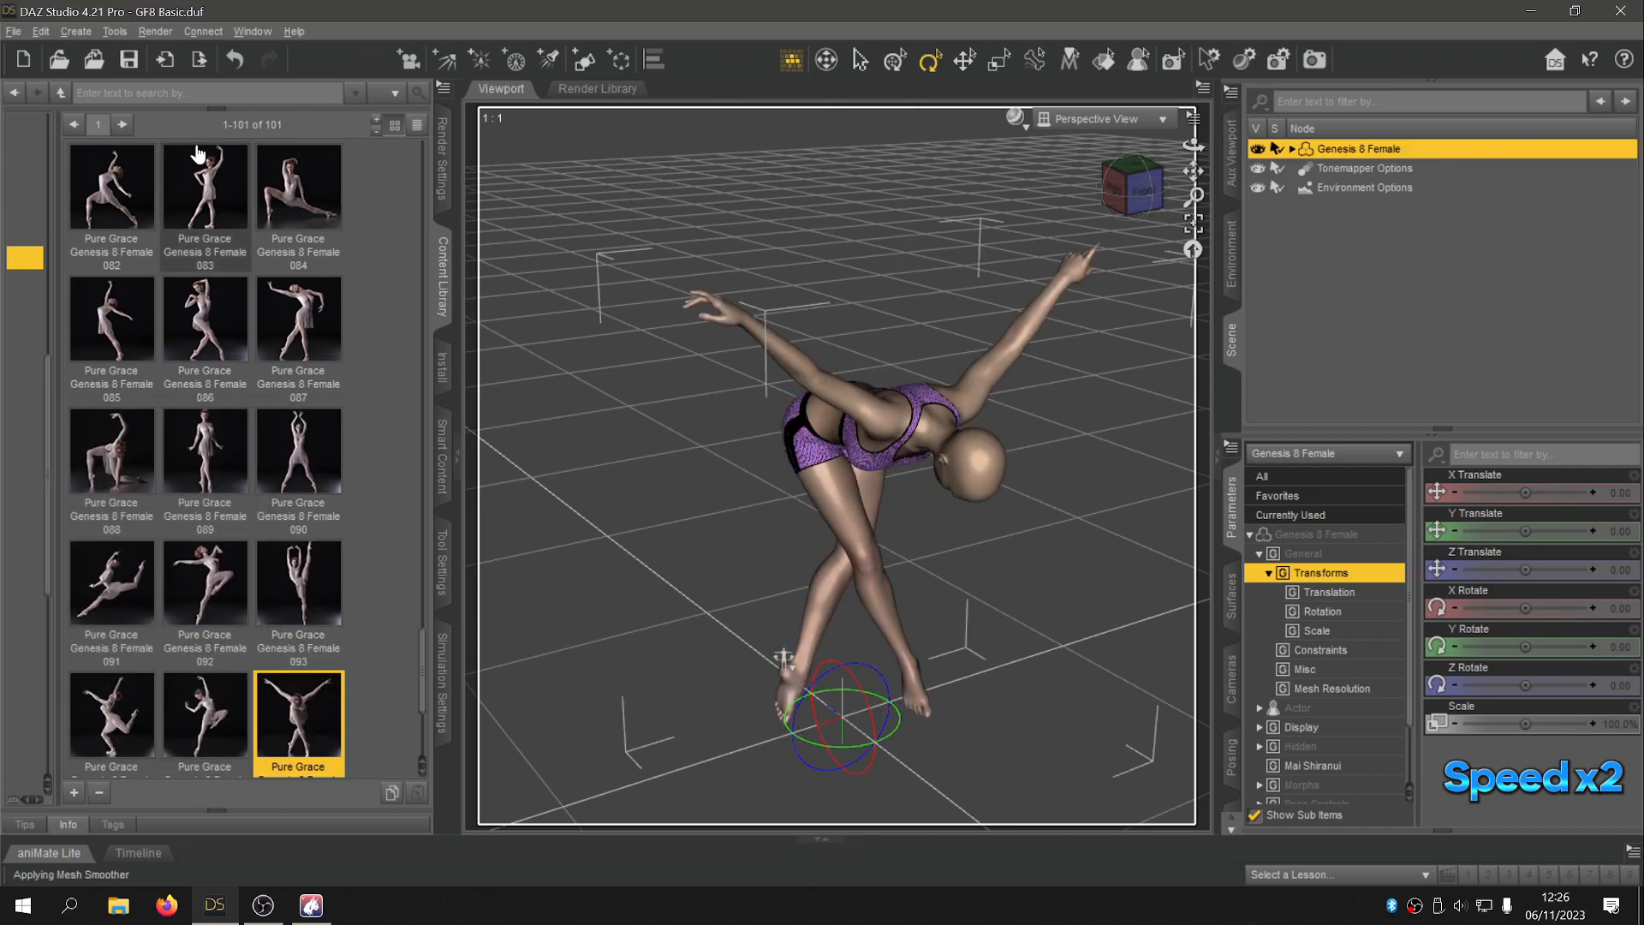
pyautogui.click(14, 32)
pyautogui.click(45, 258)
pyautogui.click(247, 176)
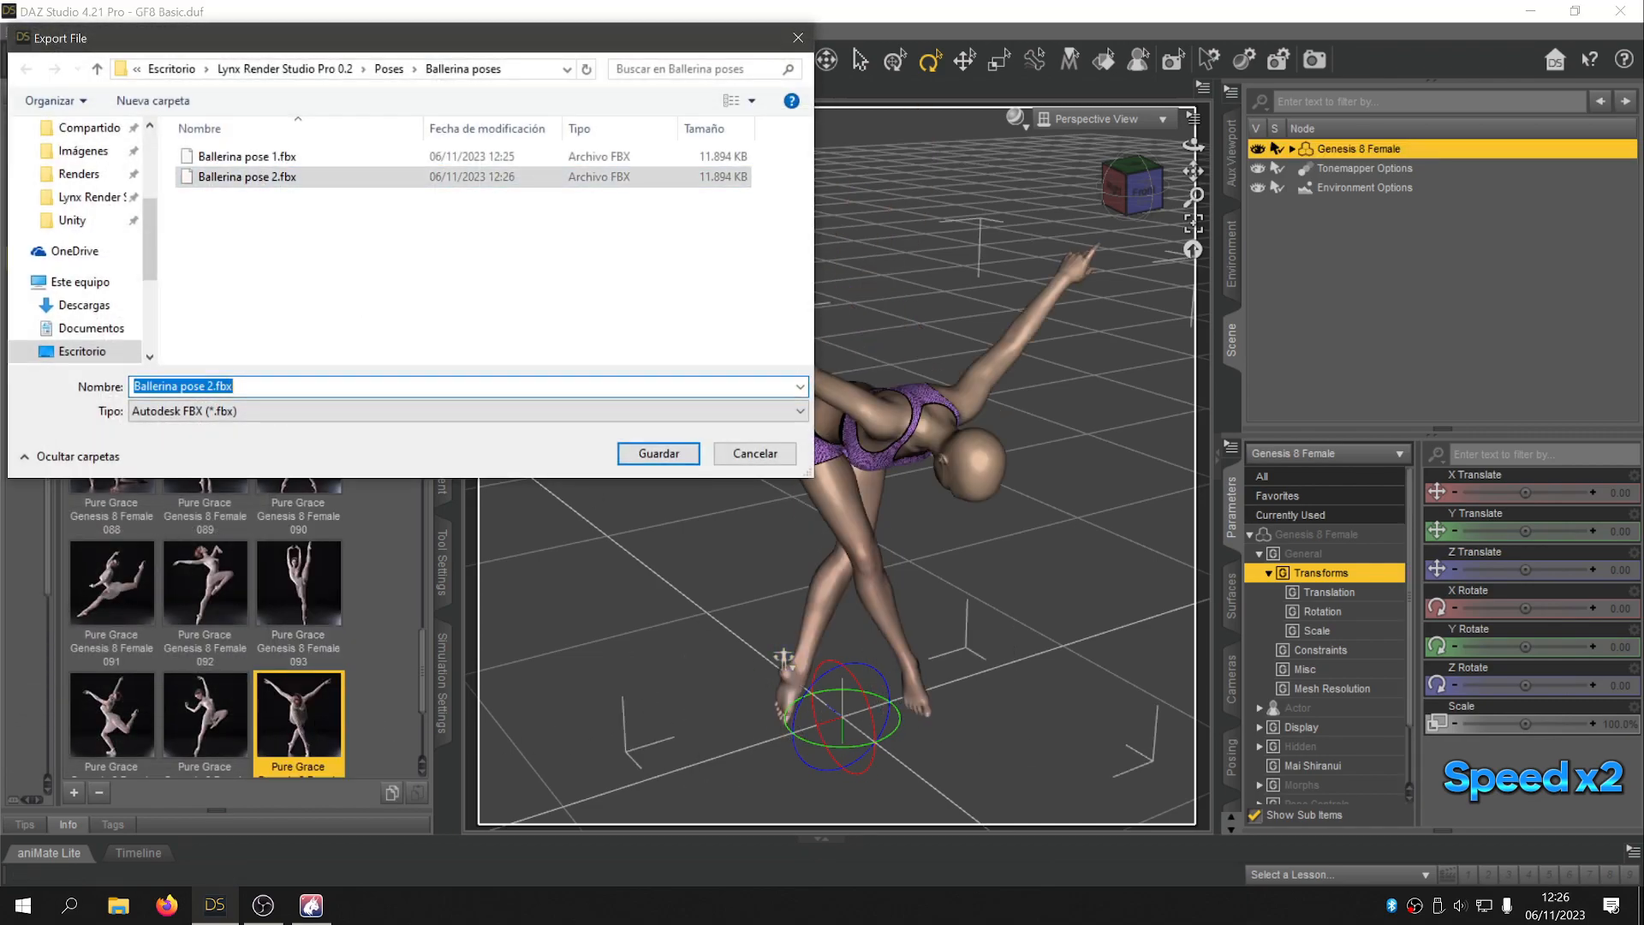
pyautogui.click(659, 453)
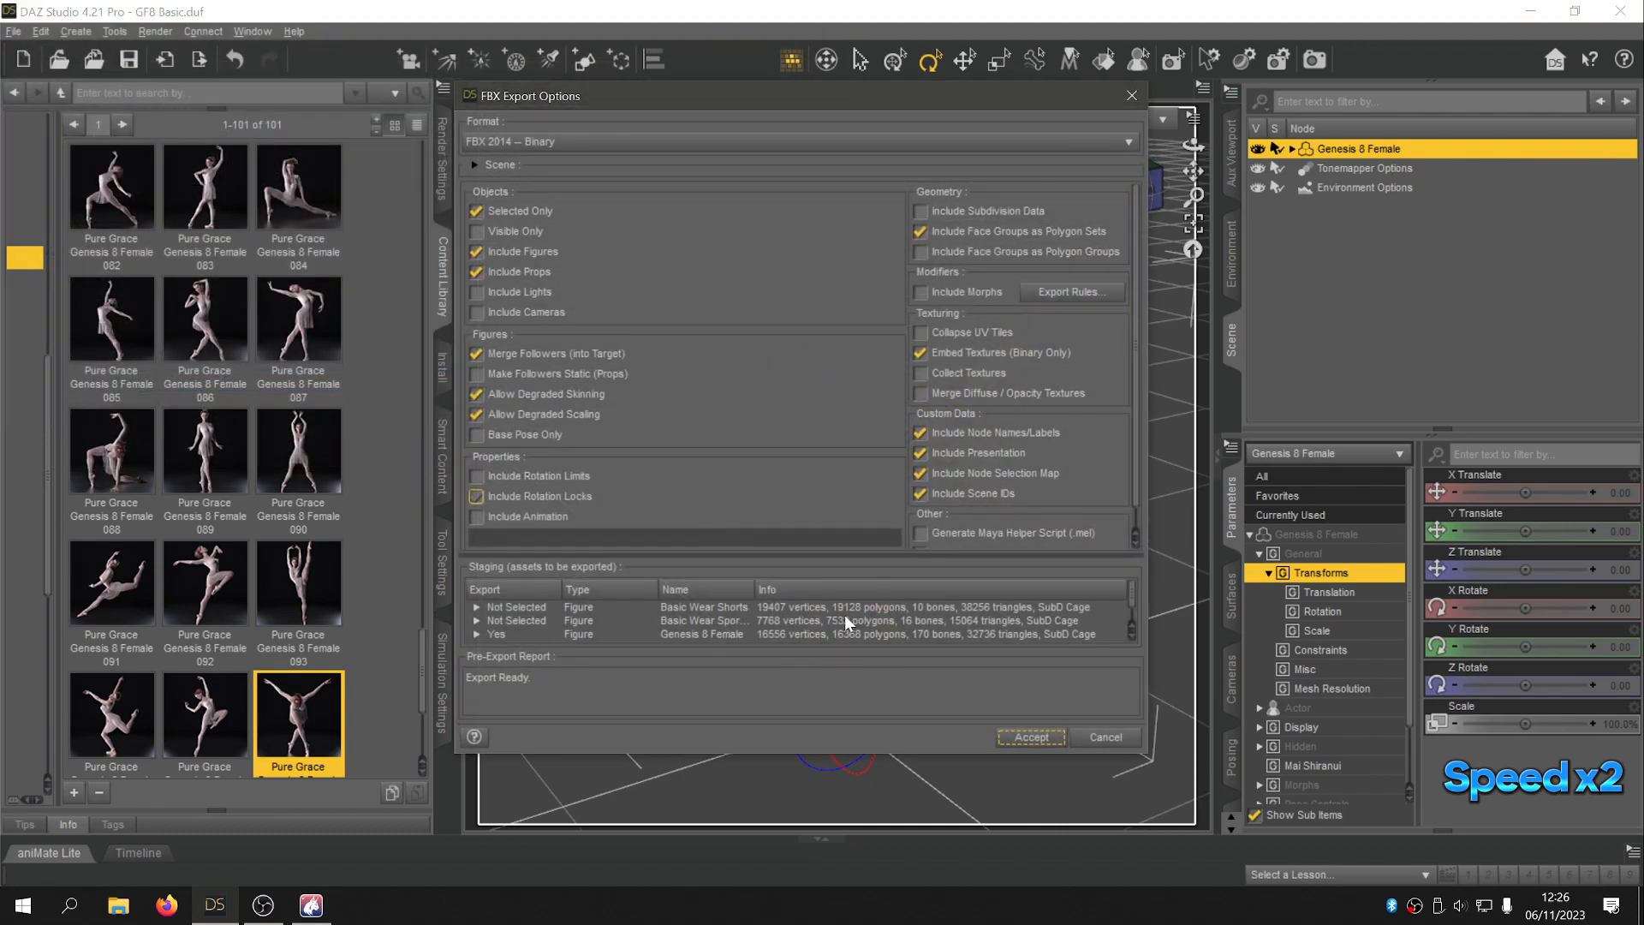
pyautogui.click(1019, 724)
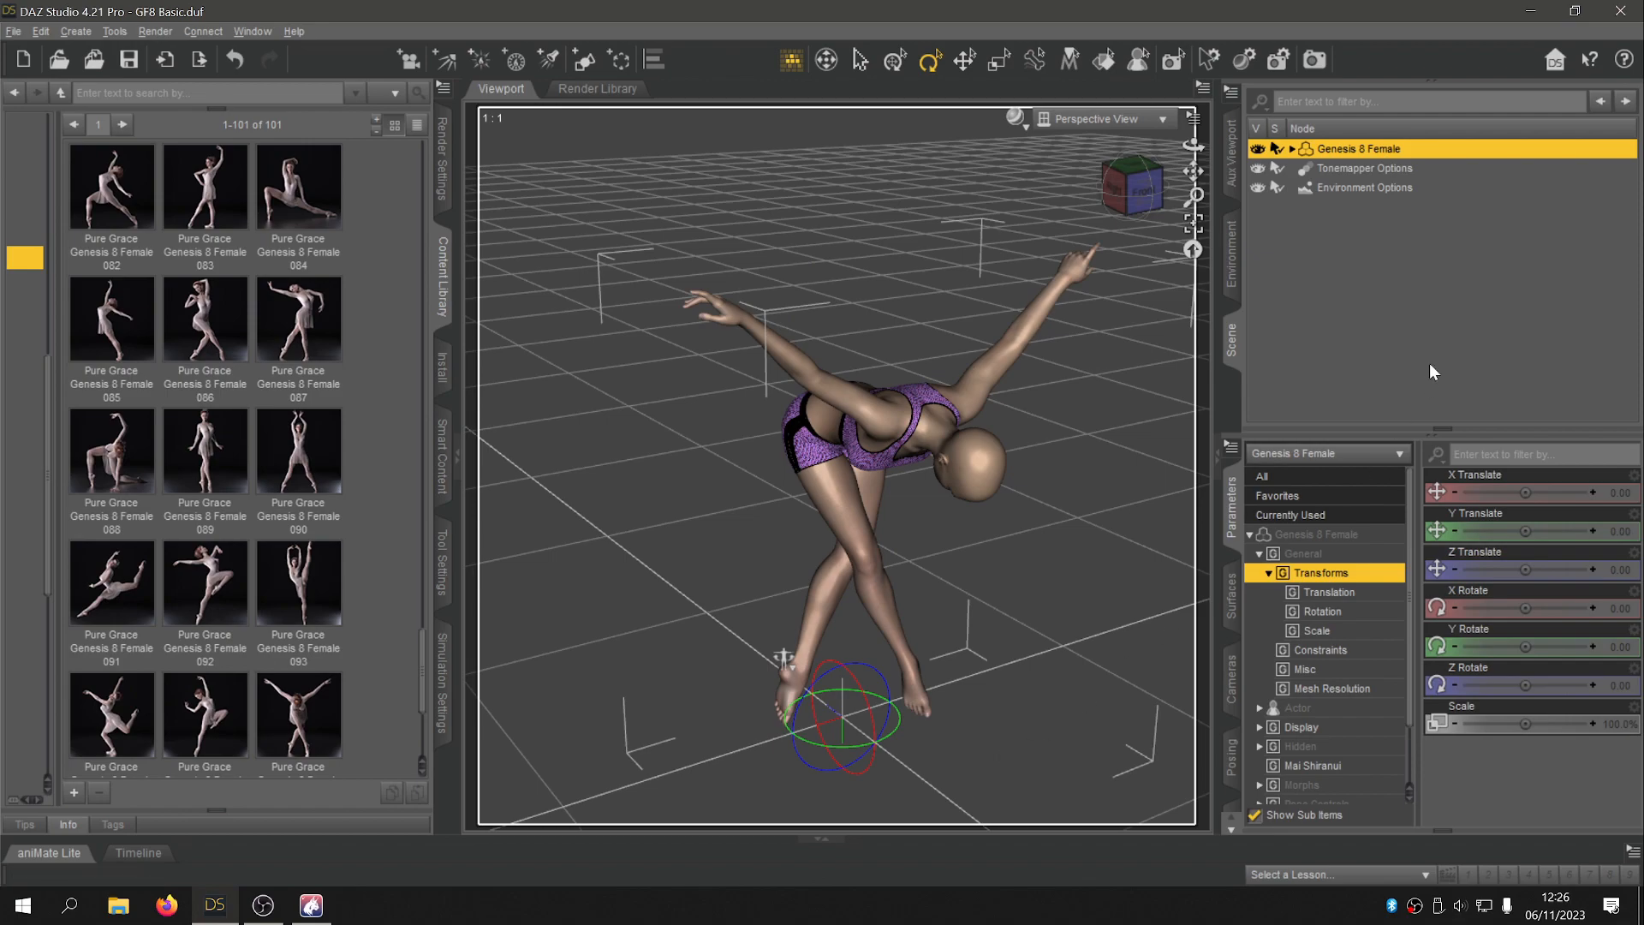
# Minimize DAZ Studio, switch to Lynx Render Studio and open its Poses menu
pyautogui.click(1530, 12)
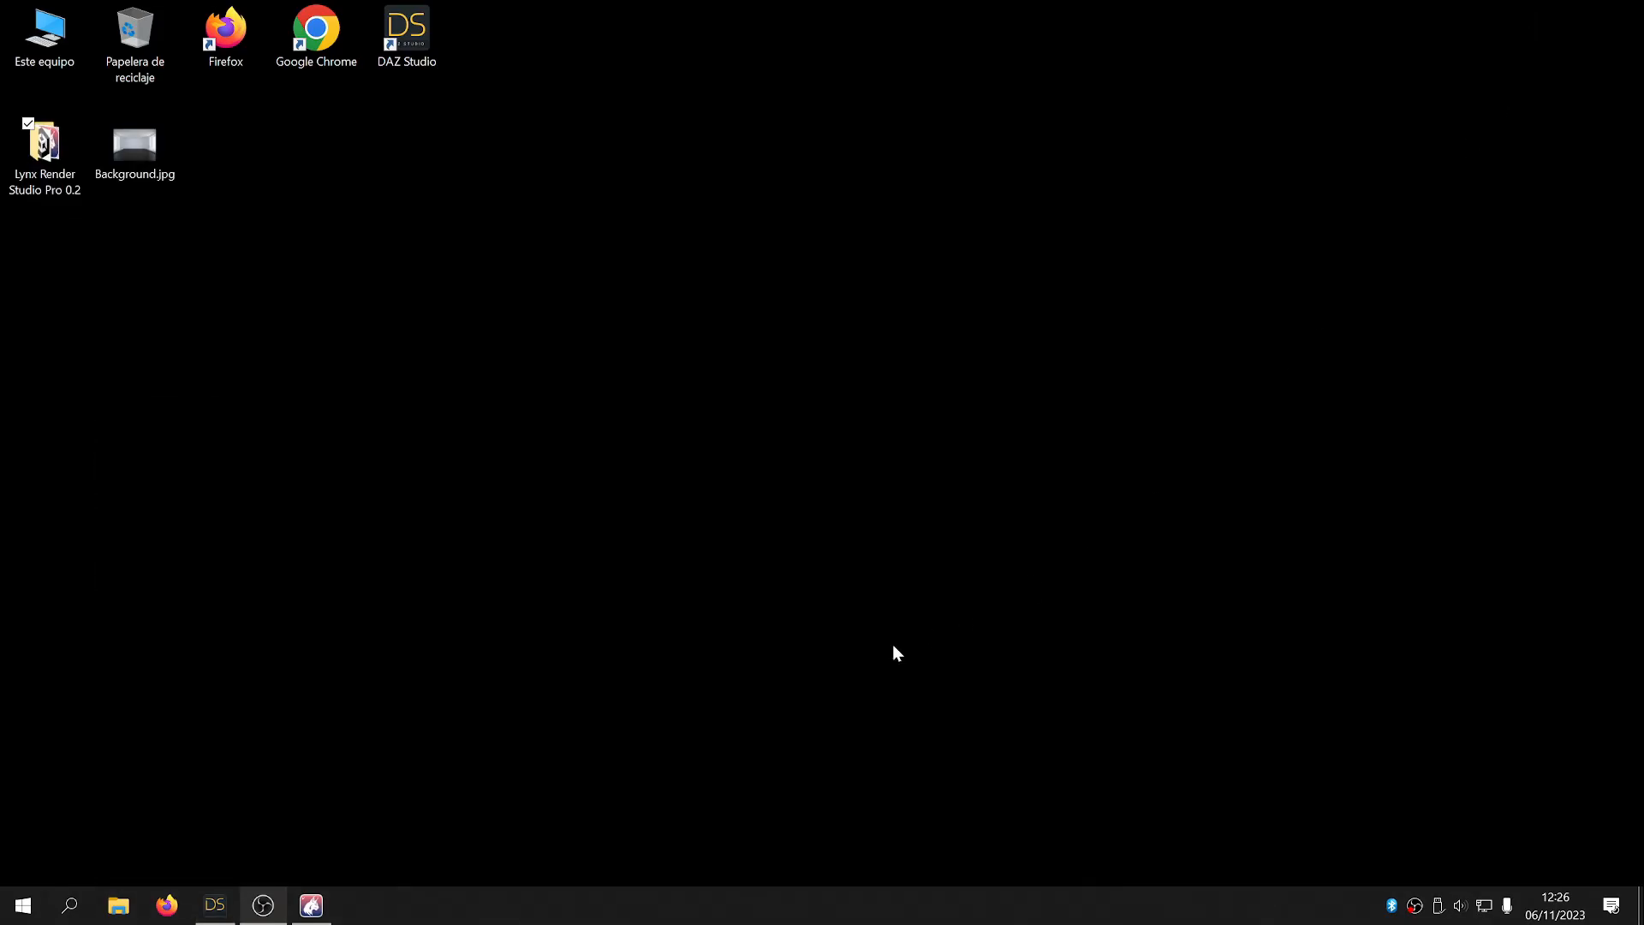
pyautogui.click(310, 905)
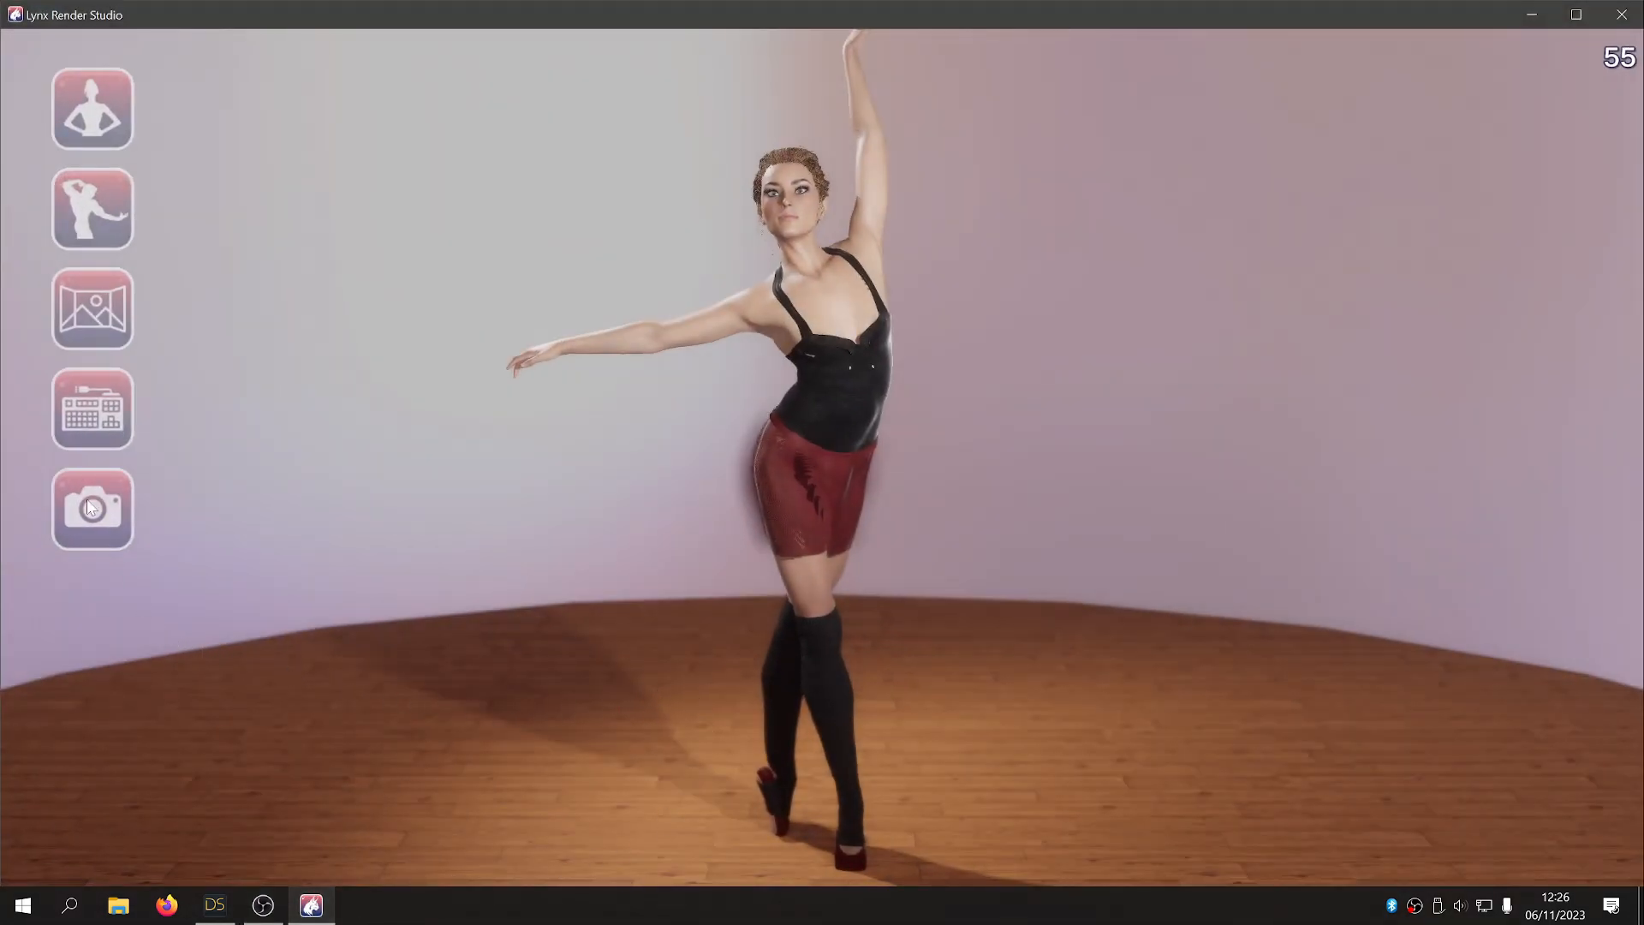
pyautogui.click(93, 216)
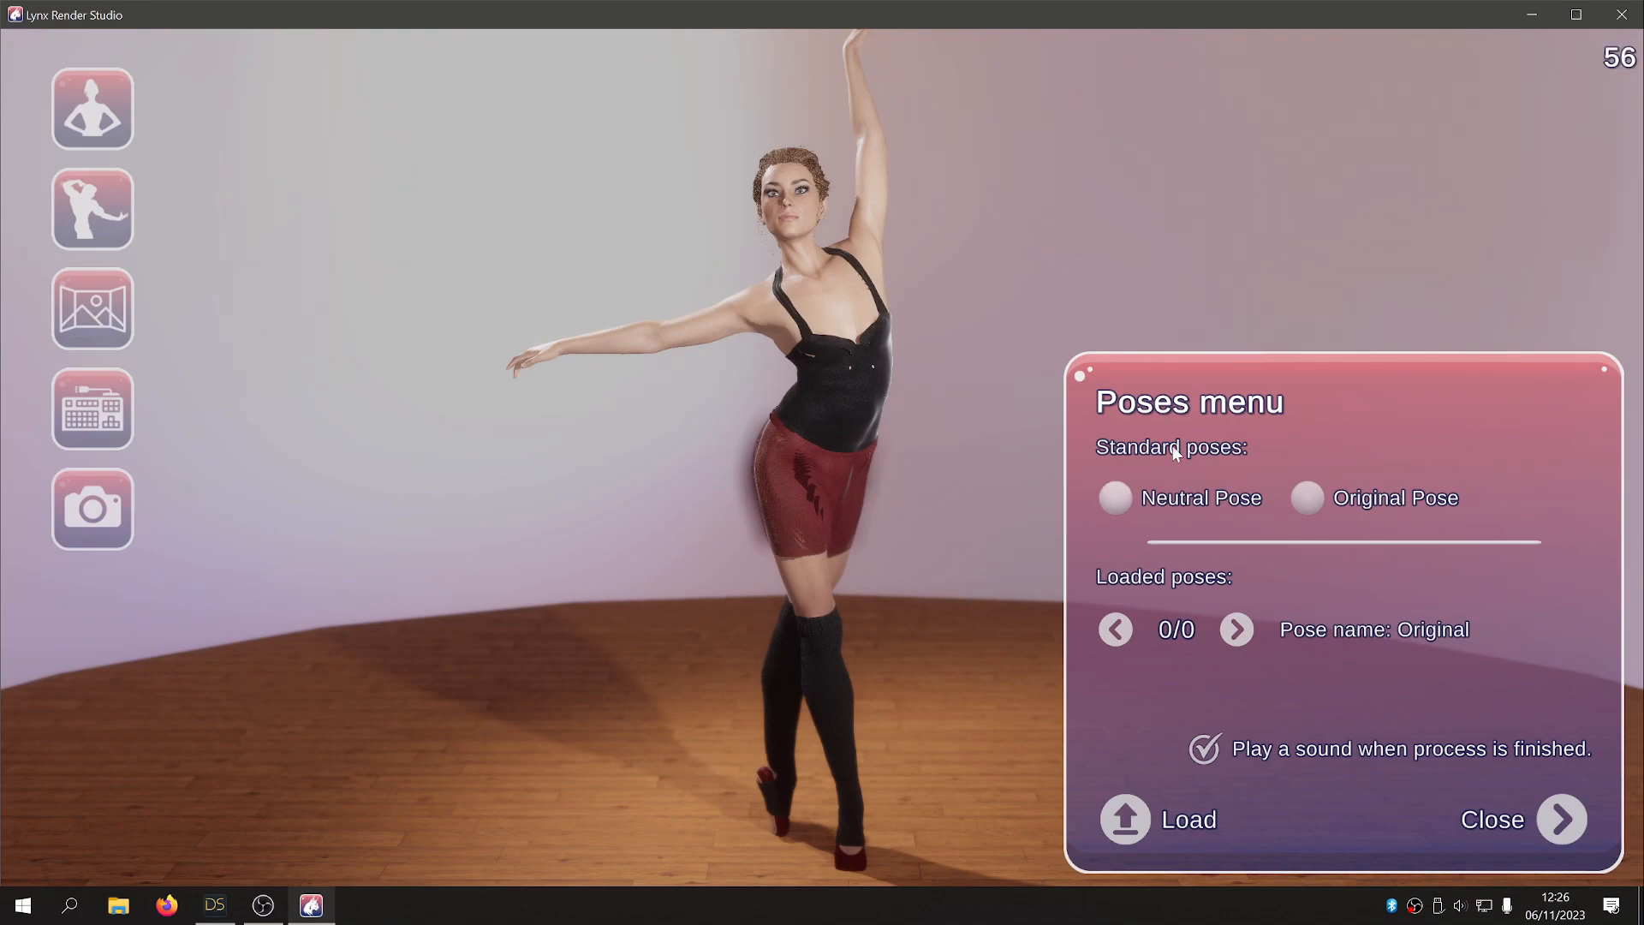
# Alternate the character between the standard Neutral Pose and Original Pose, ending on Neutral Pose
pyautogui.click(1118, 501)
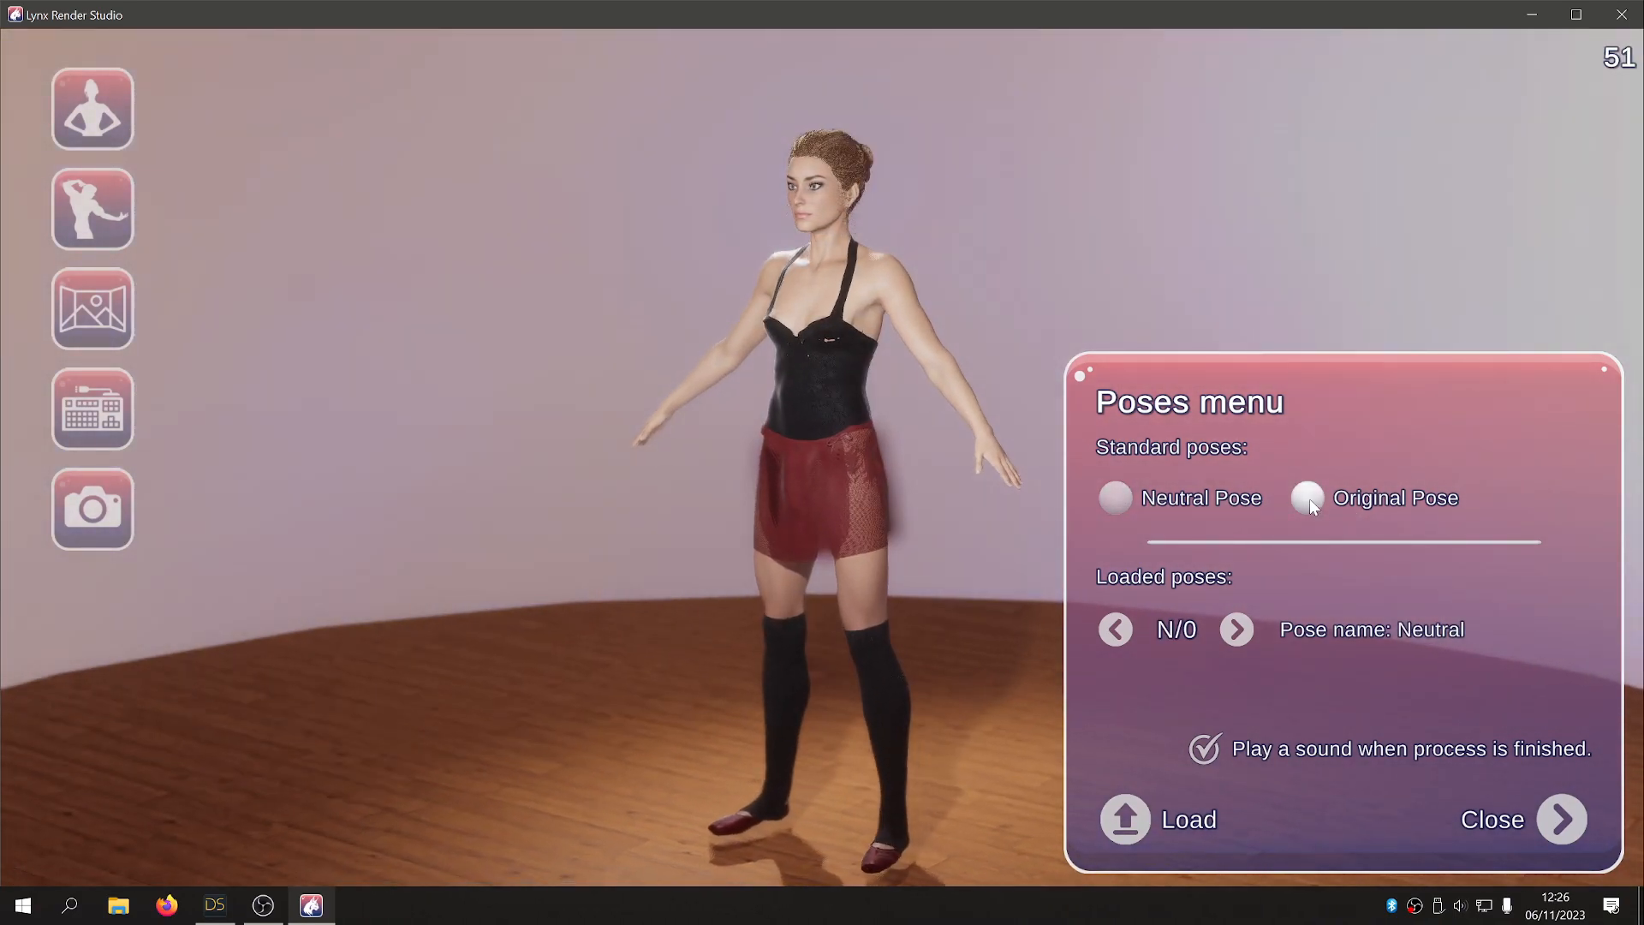
pyautogui.click(1308, 498)
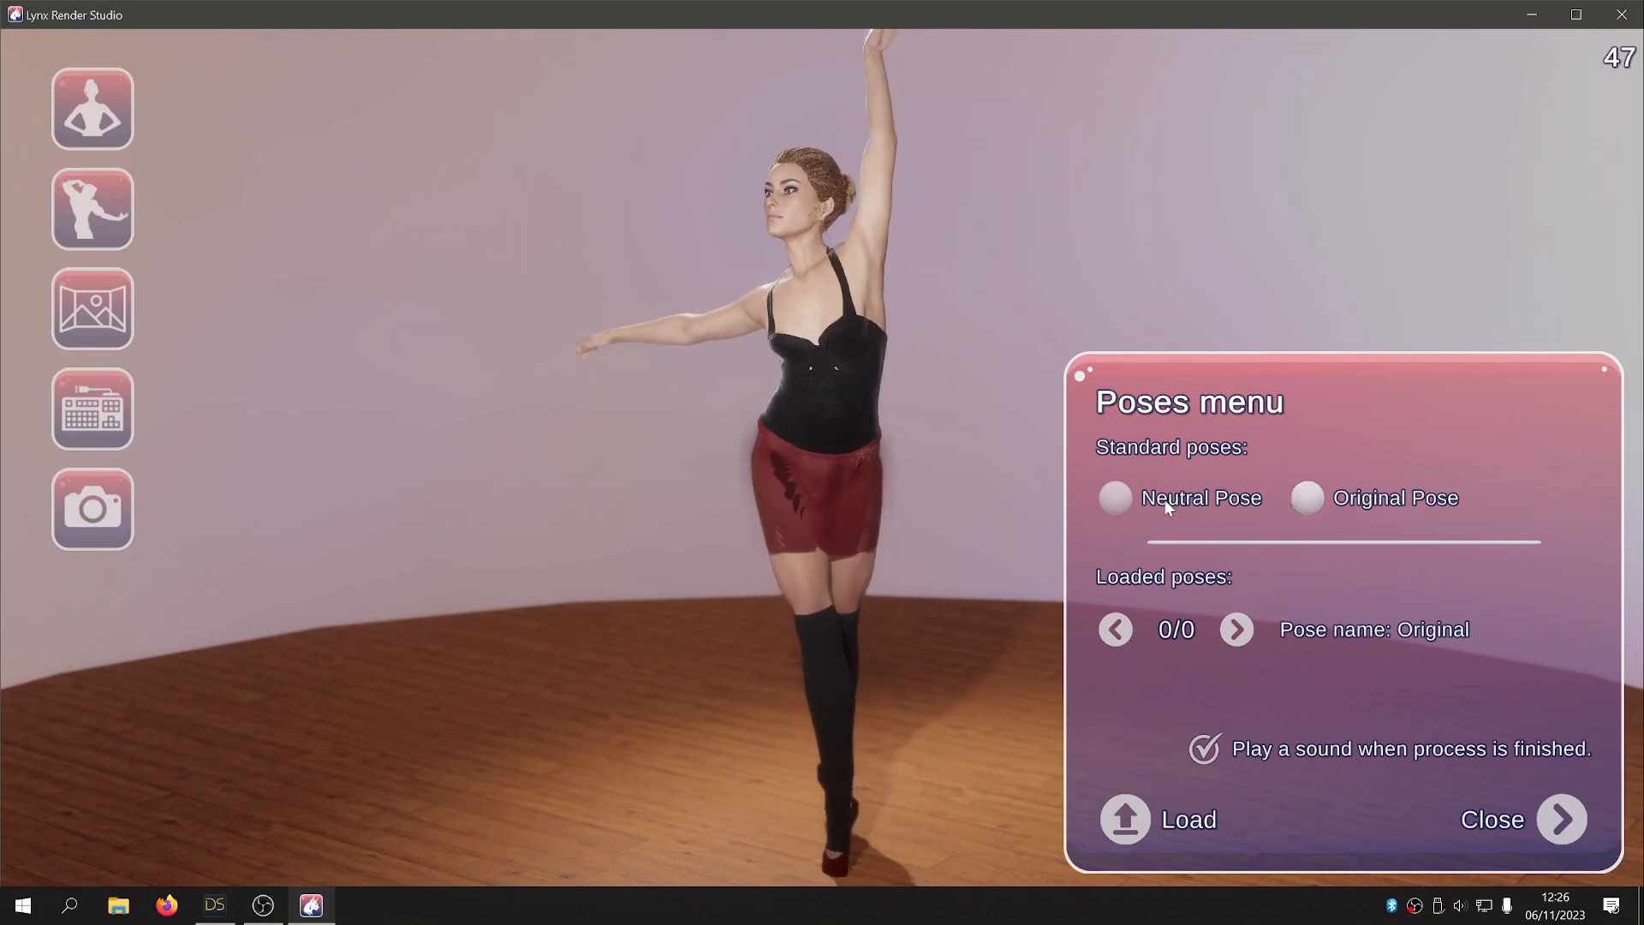
pyautogui.click(1117, 505)
pyautogui.click(1301, 498)
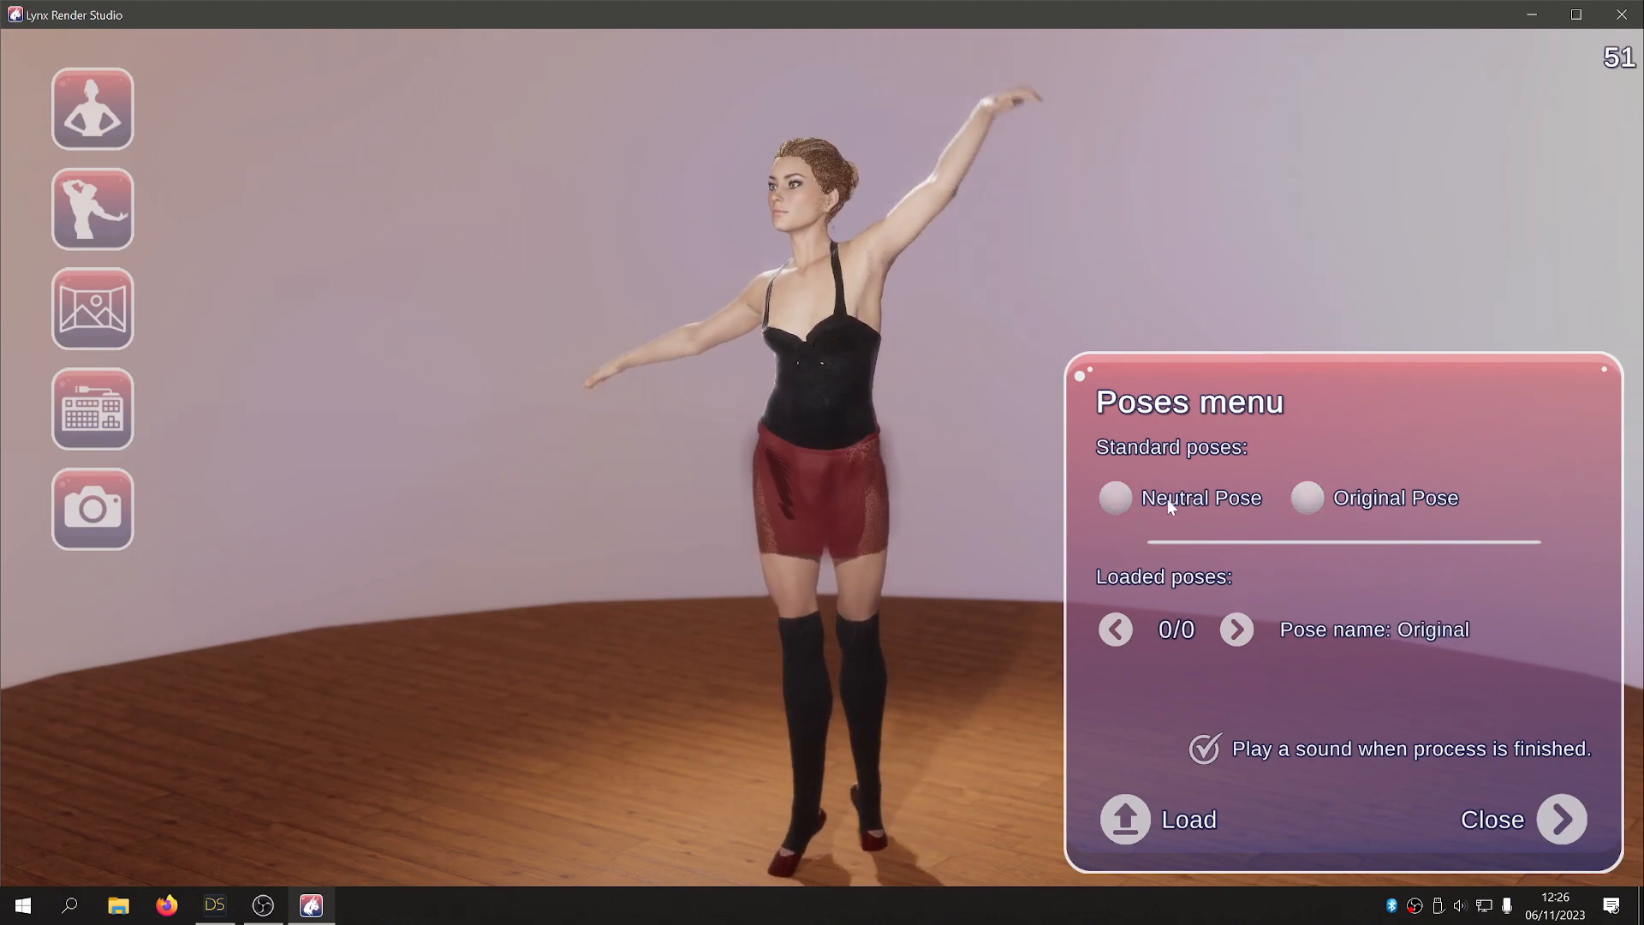
pyautogui.click(1118, 500)
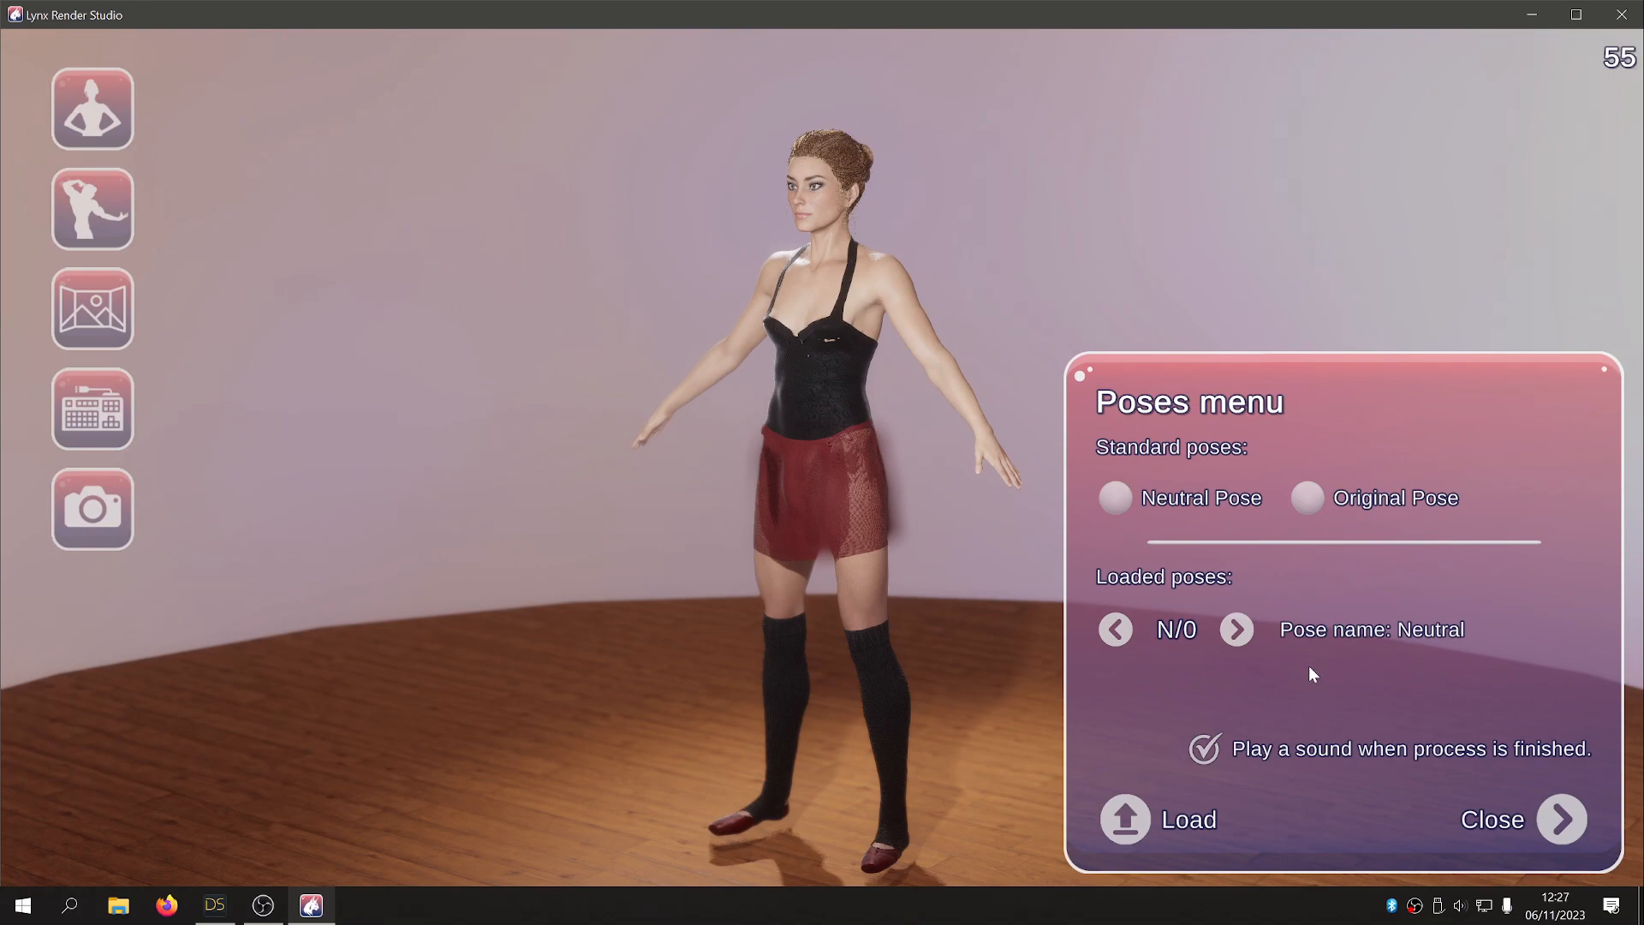
# Load the Ballerina poses folder from the Poses folder of Lynx Render Studio Pro 0.2 as the character's poses
pyautogui.click(1236, 630)
pyautogui.click(1124, 820)
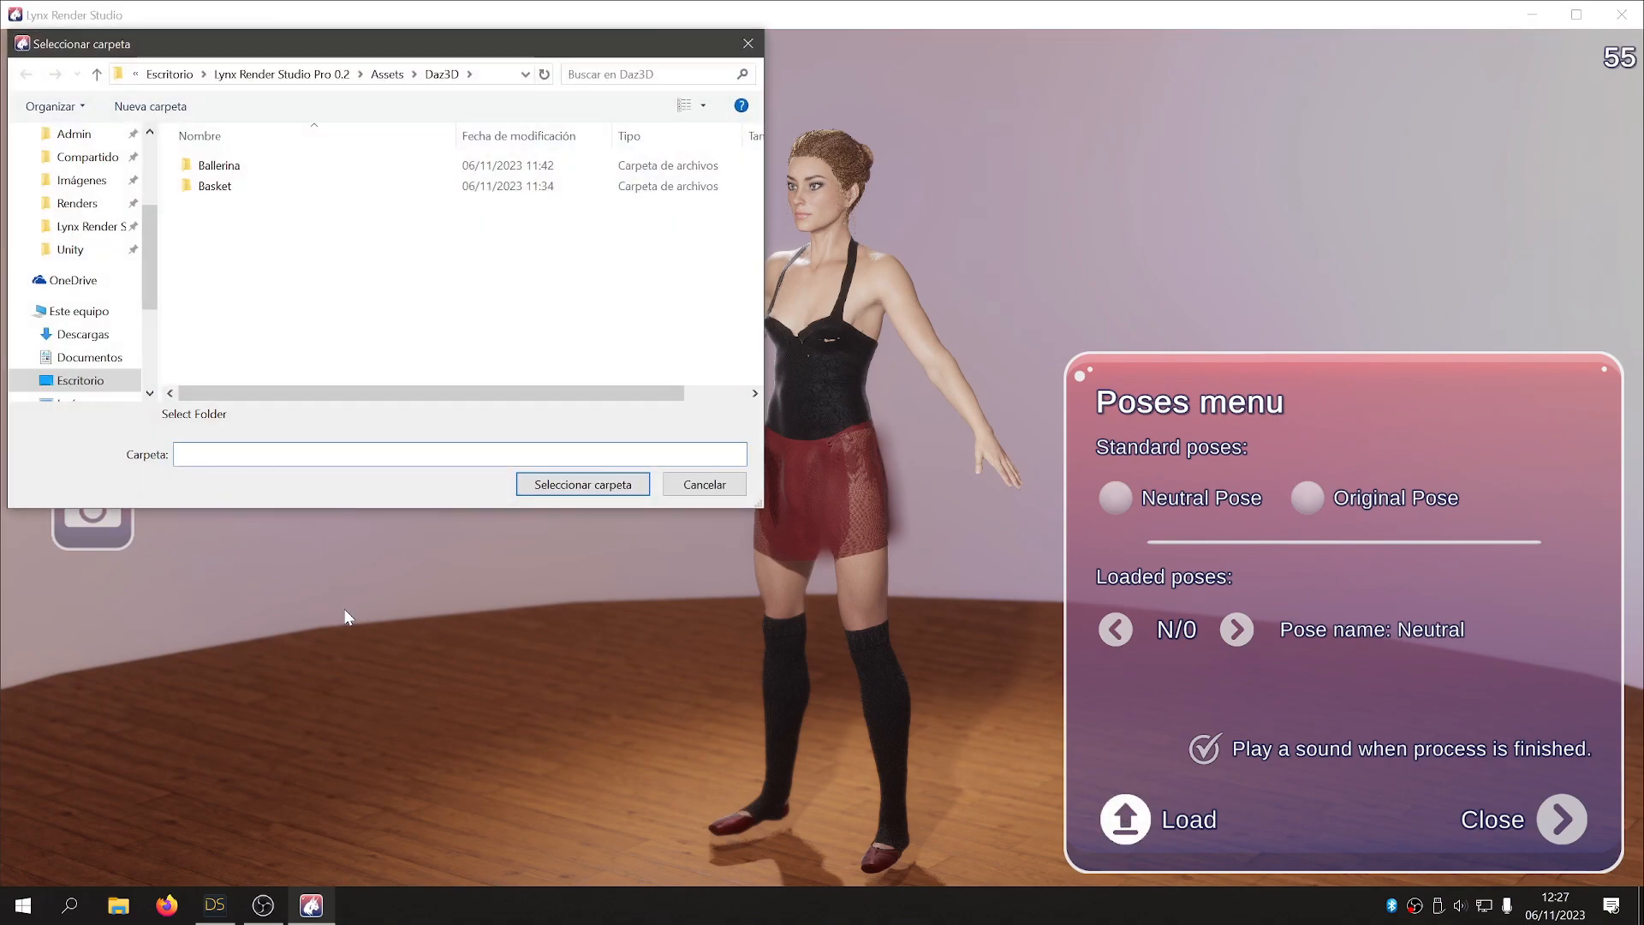
pyautogui.click(317, 74)
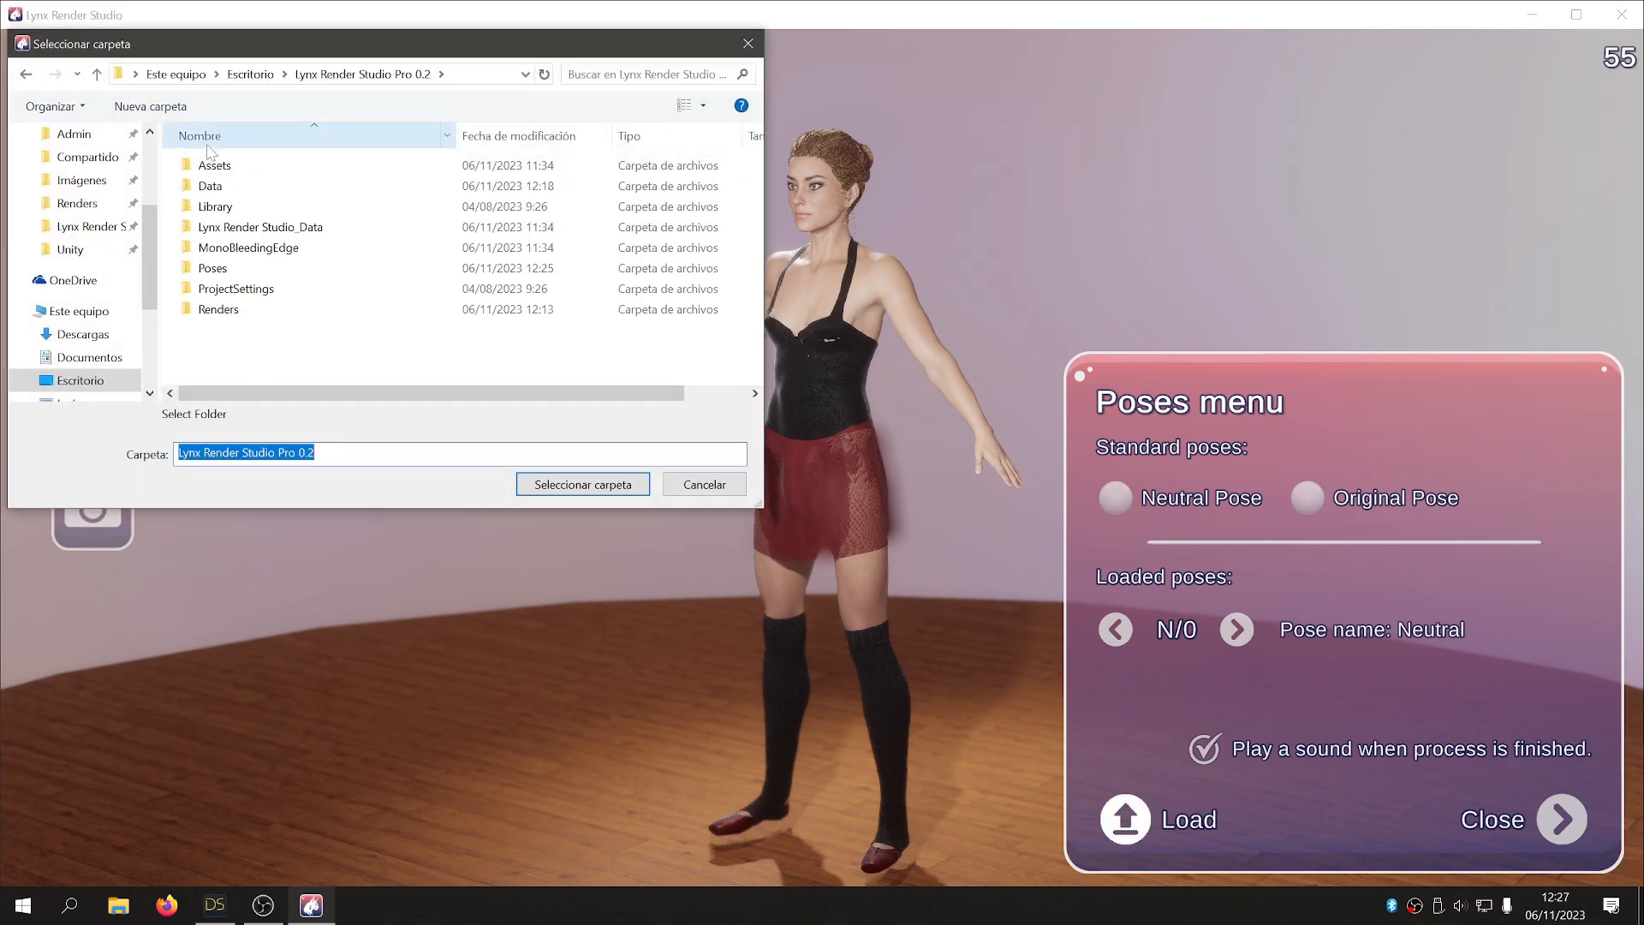
pyautogui.doubleClick(210, 268)
pyautogui.click(243, 167)
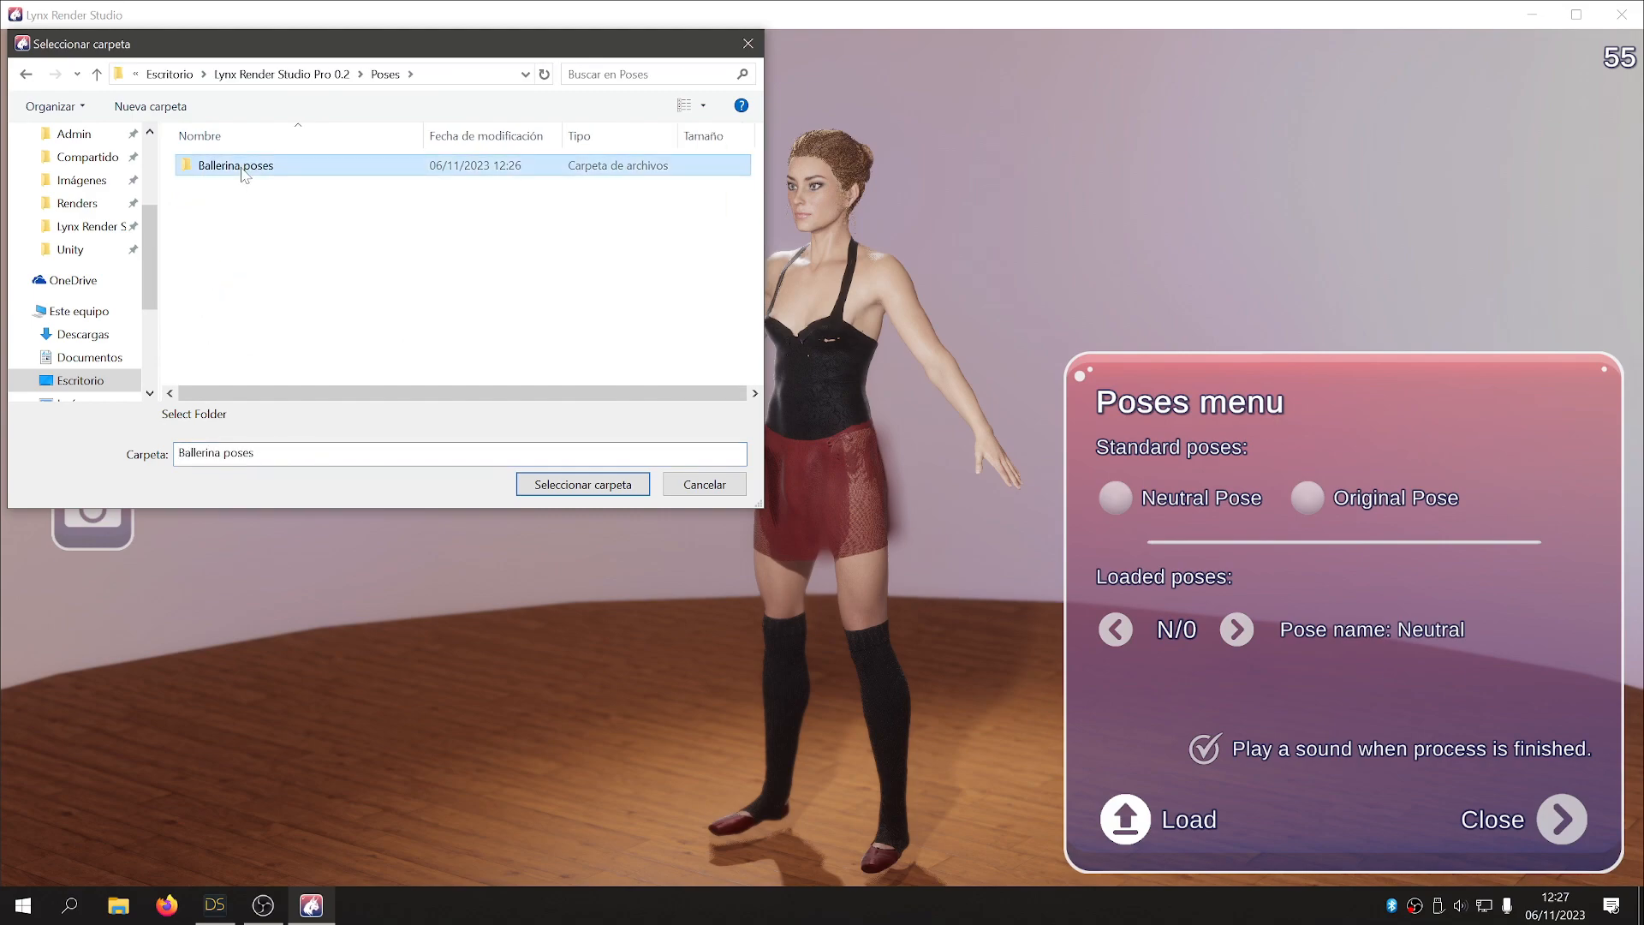
pyautogui.click(581, 484)
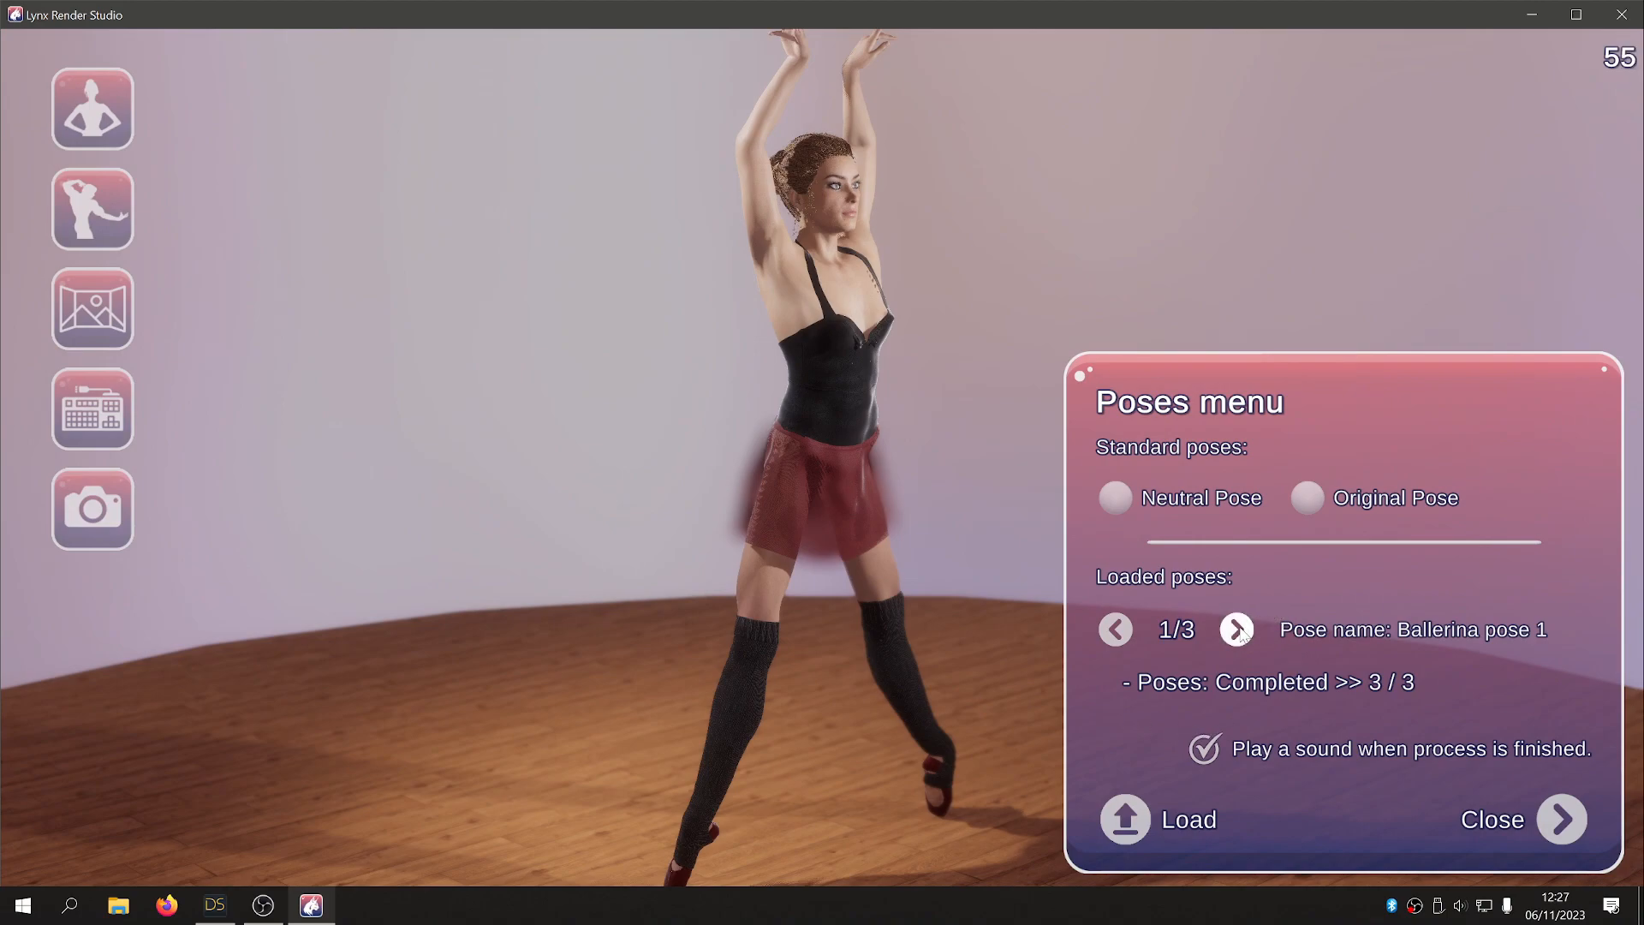
# Cycle through the loaded poses to Ballerina pose 3 and bring up the camera framing view
pyautogui.click(1237, 630)
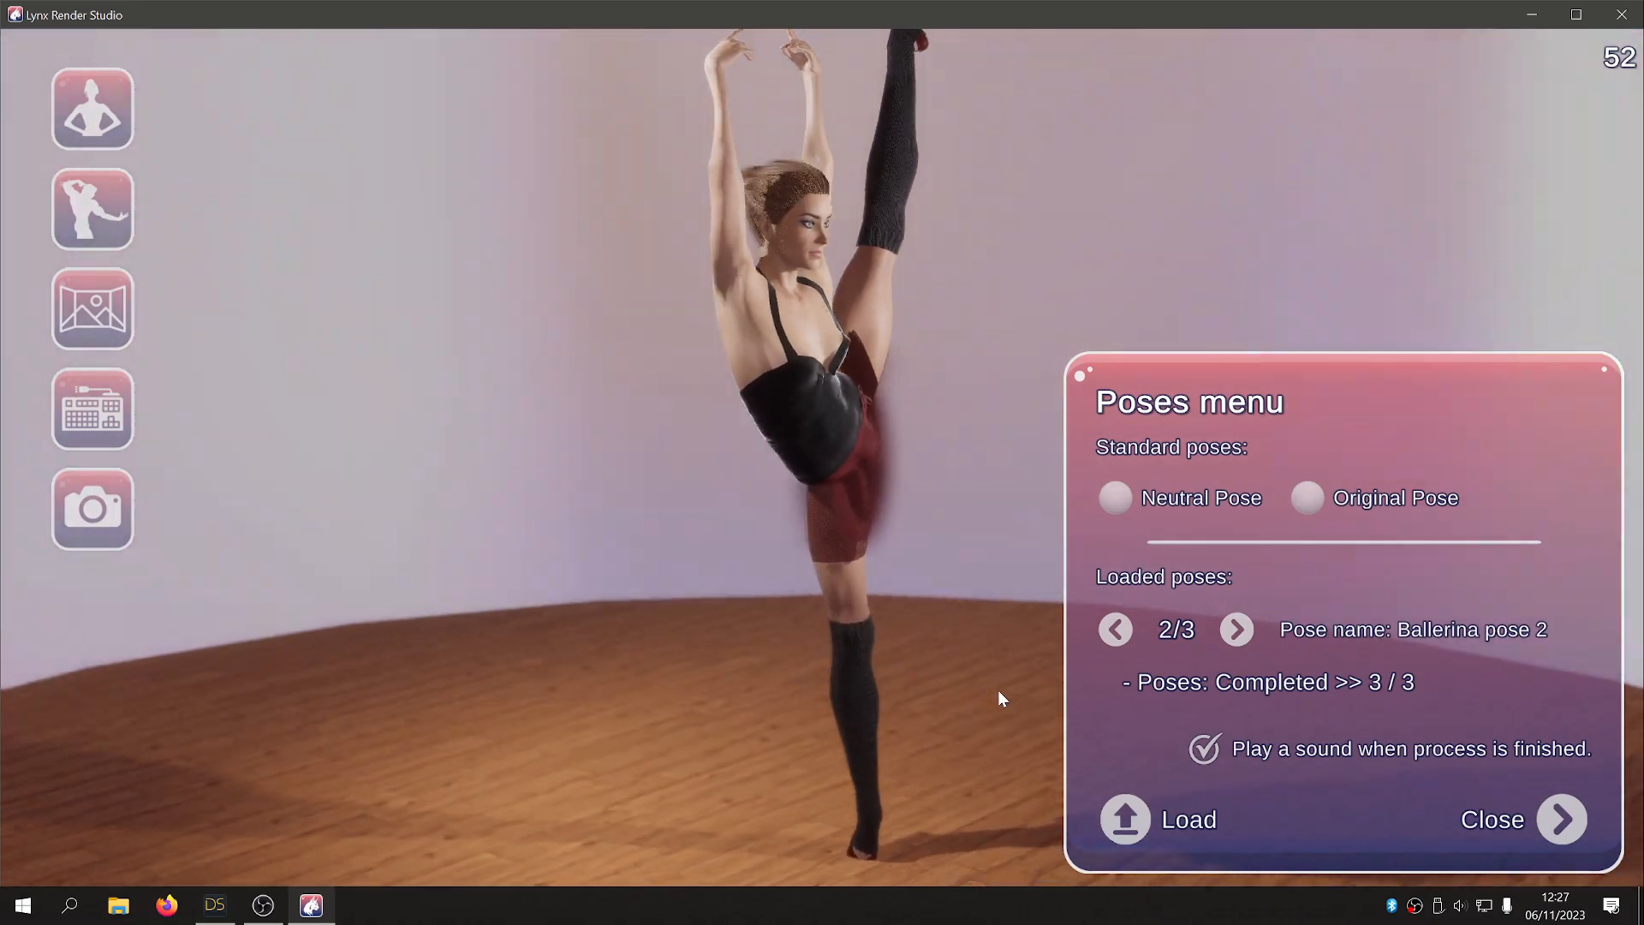
pyautogui.click(1239, 640)
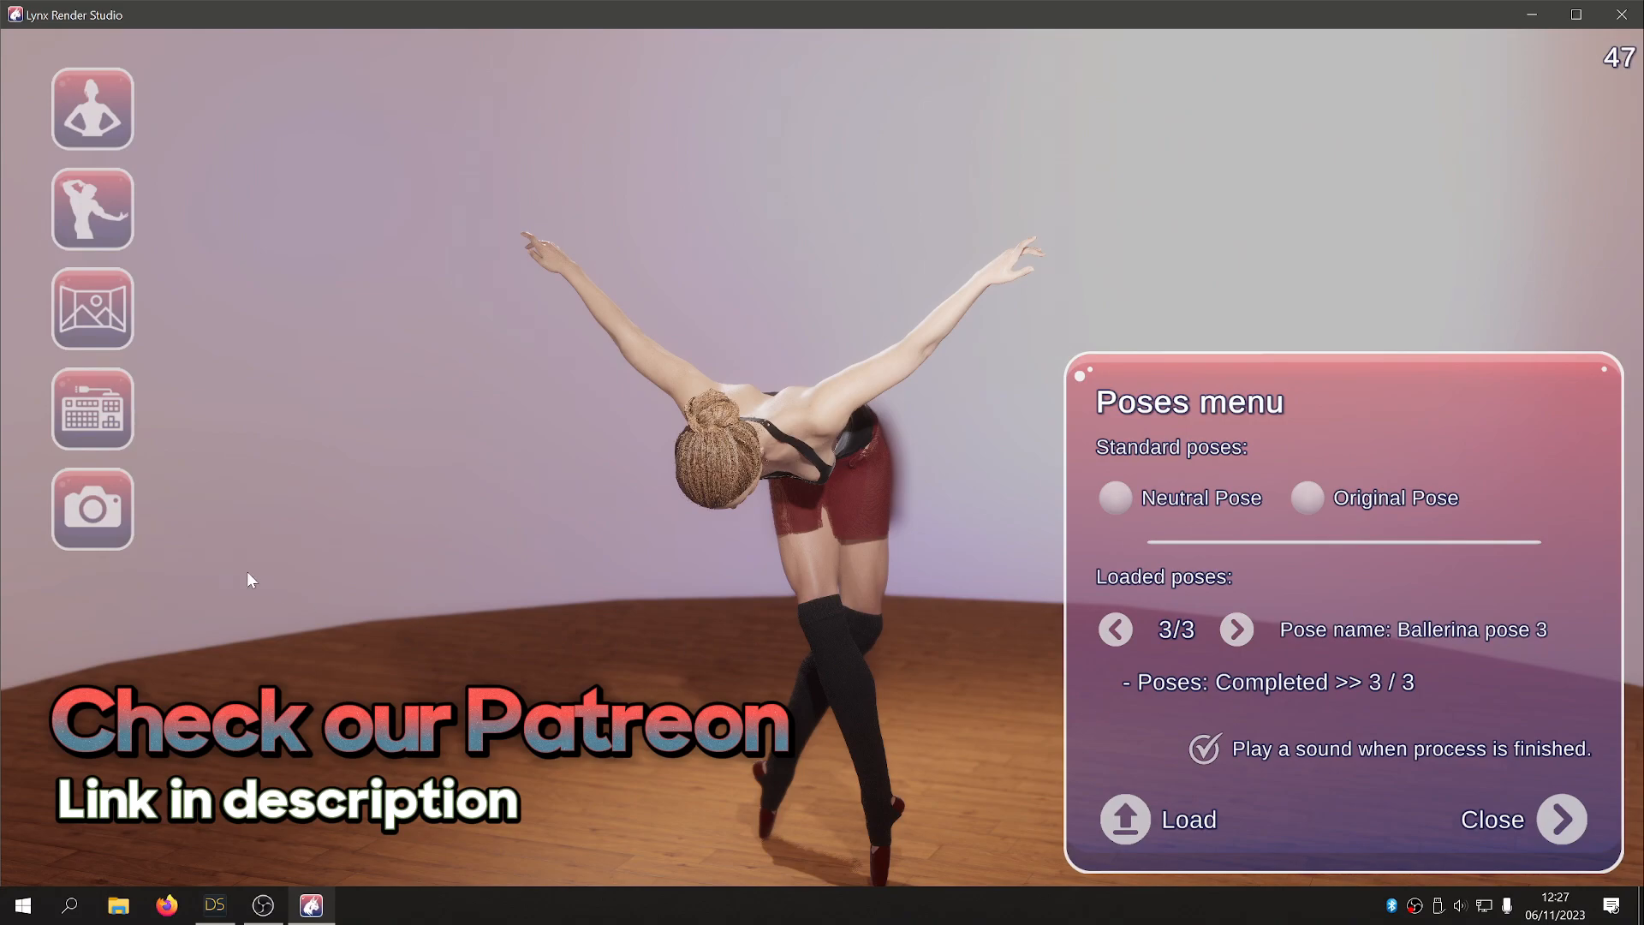
pyautogui.click(92, 509)
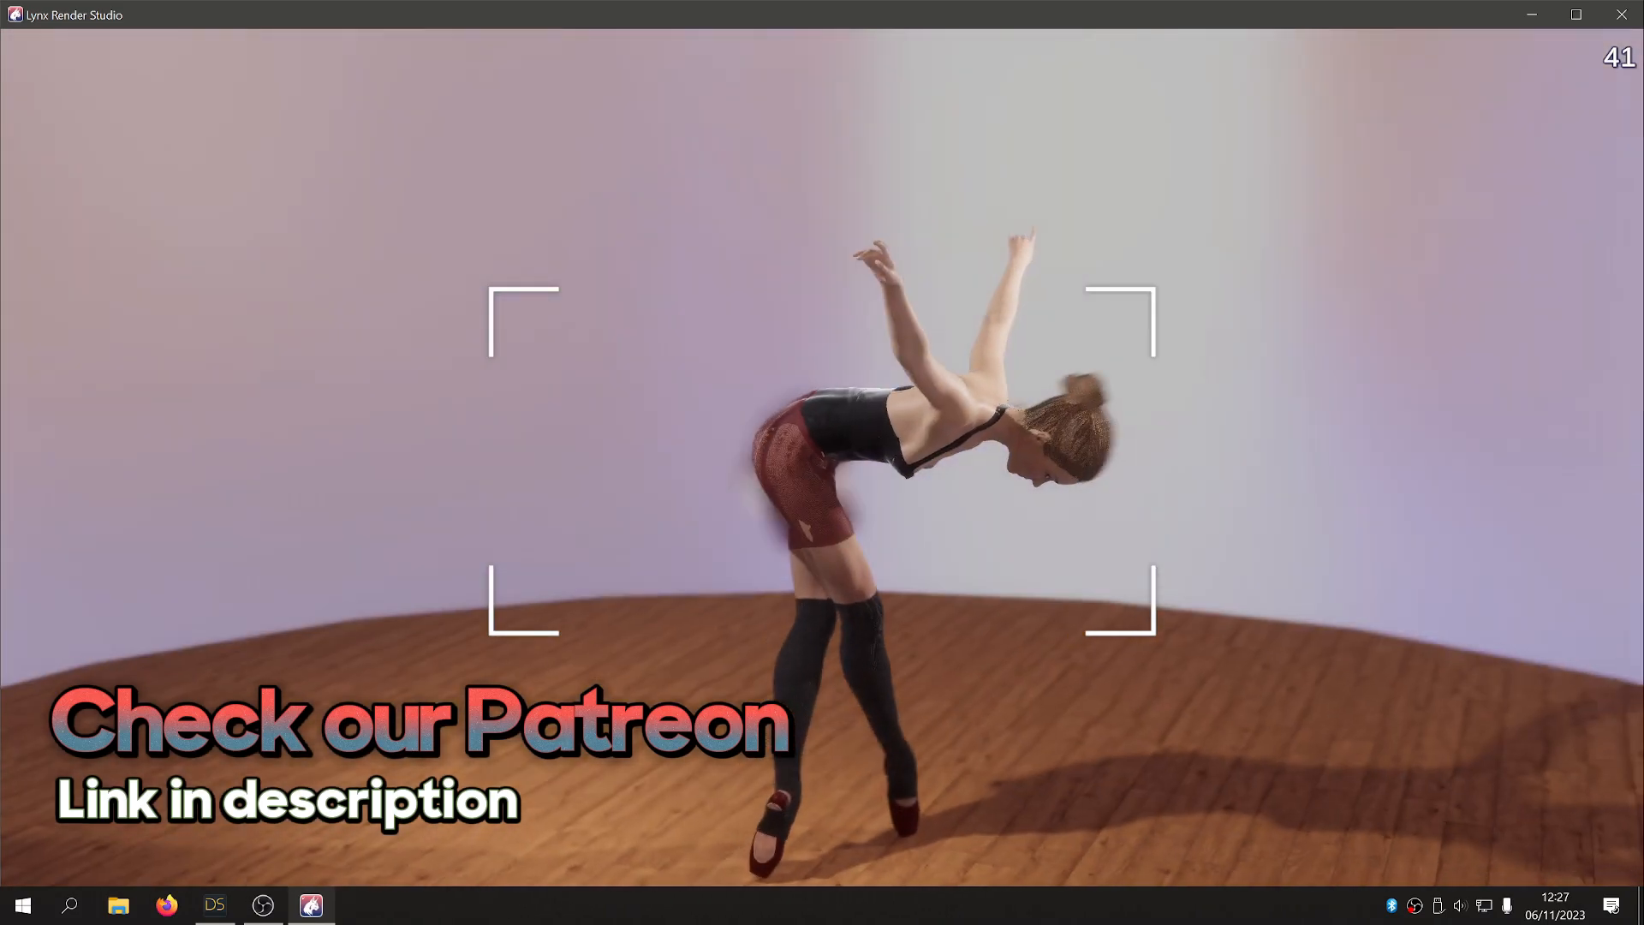